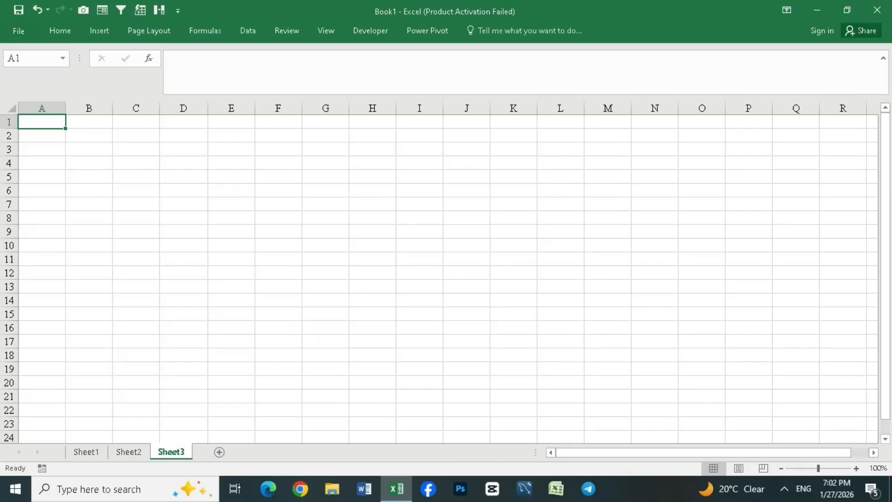
- Select assorted cells, a whole column and a whole row to explore the worksheet's cell grid
left_click(83, 146)
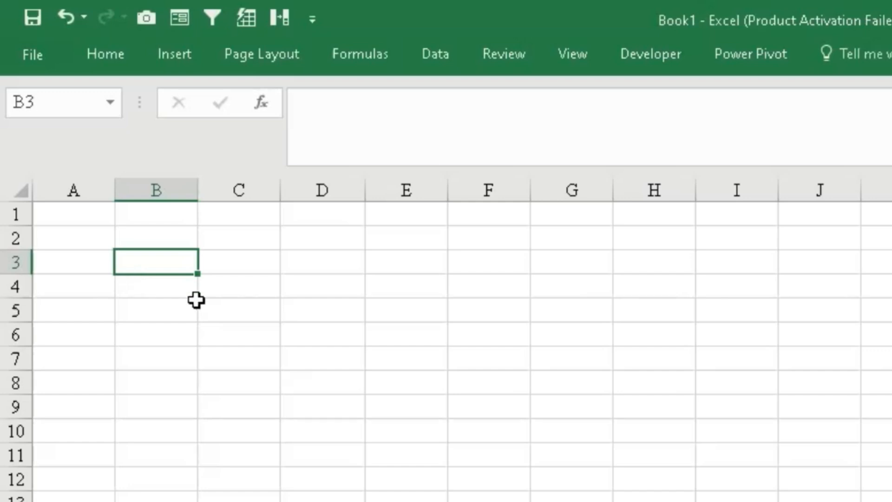
left_click(242, 191)
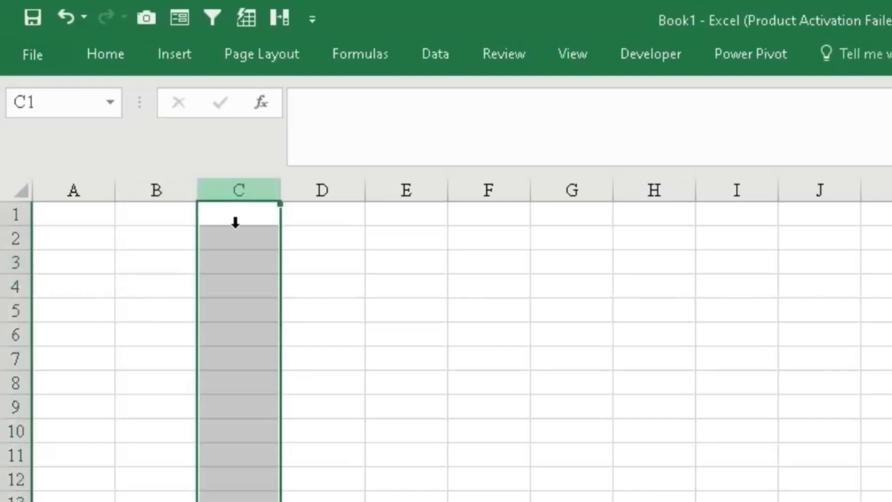
left_click(228, 288)
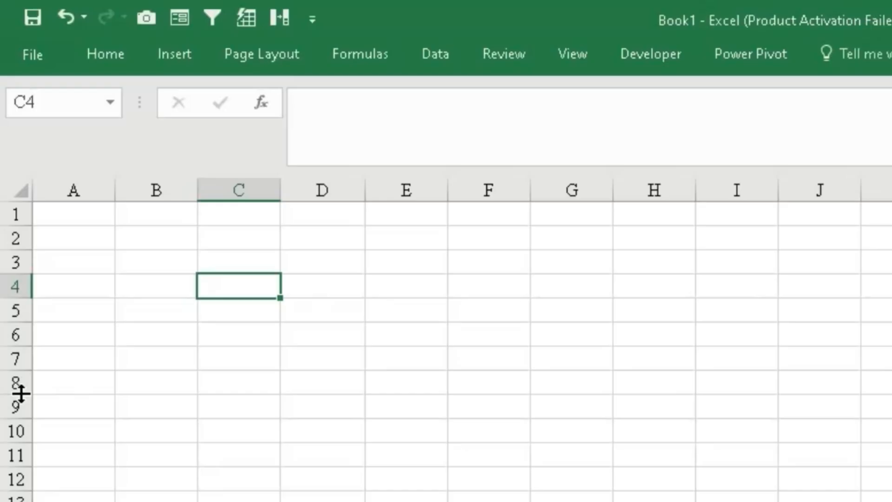
left_click(9, 216)
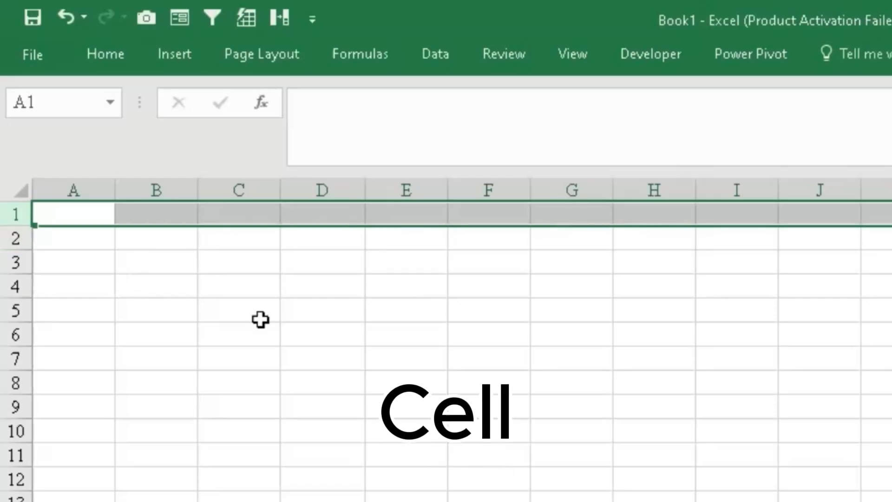
left_click(177, 296)
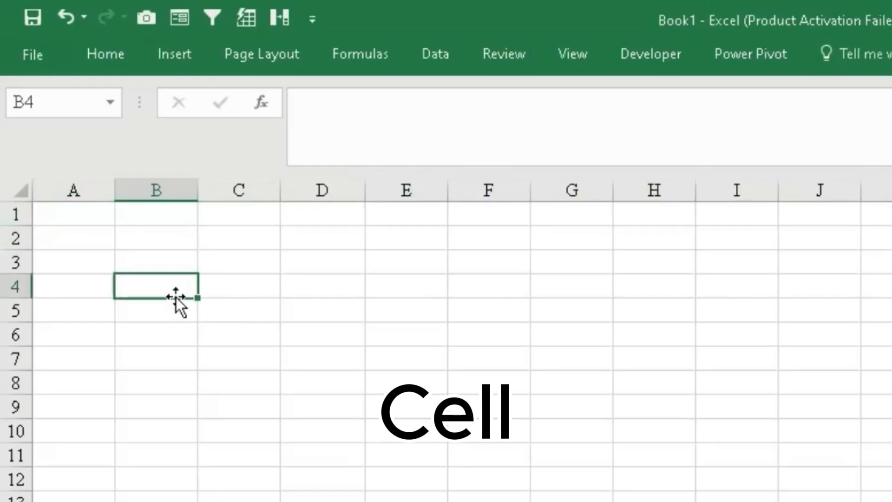
left_click(157, 189)
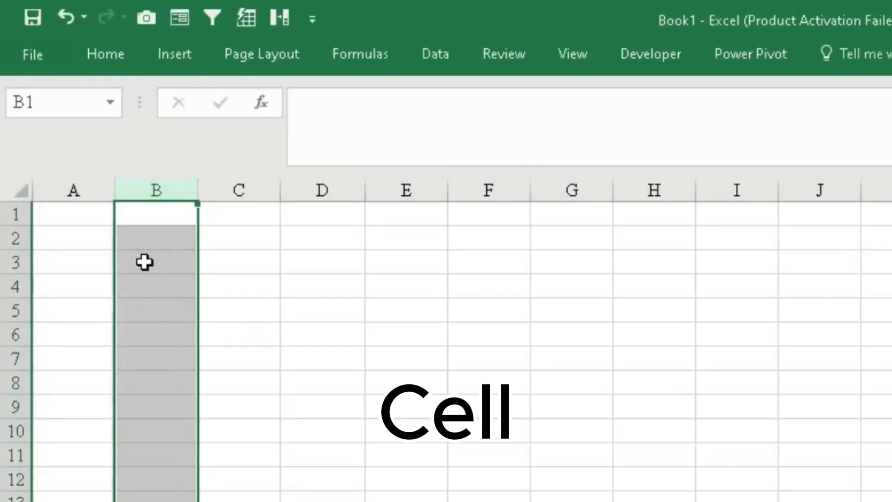
left_click(142, 286)
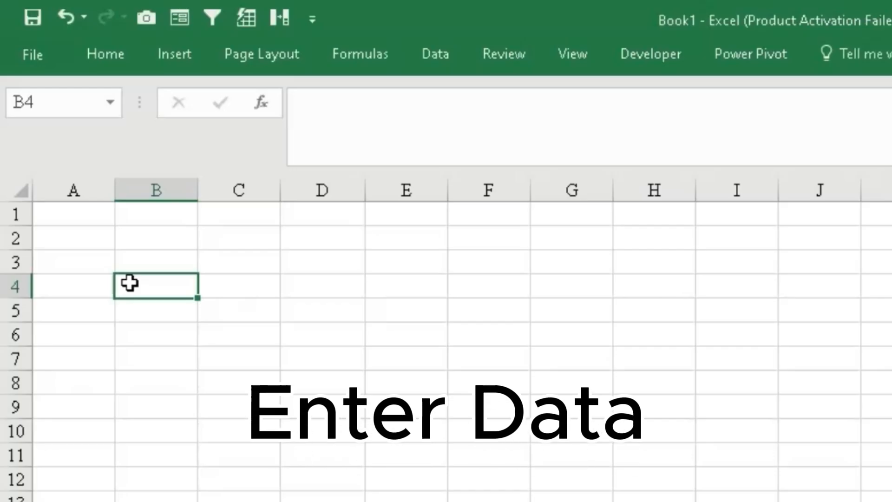
left_click(232, 264)
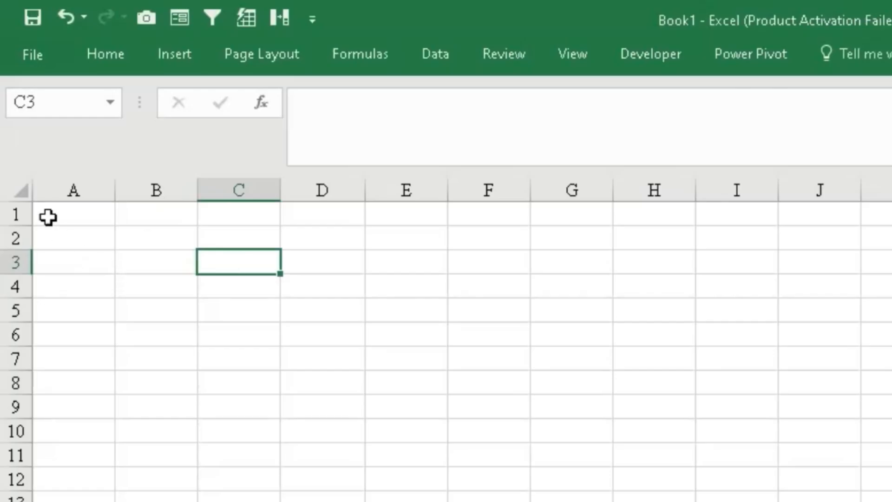
left_click(72, 214)
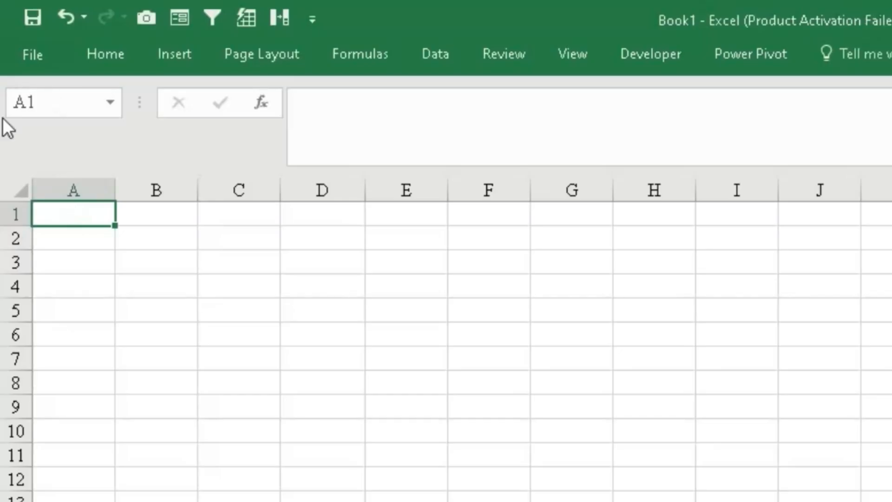
left_click(179, 261)
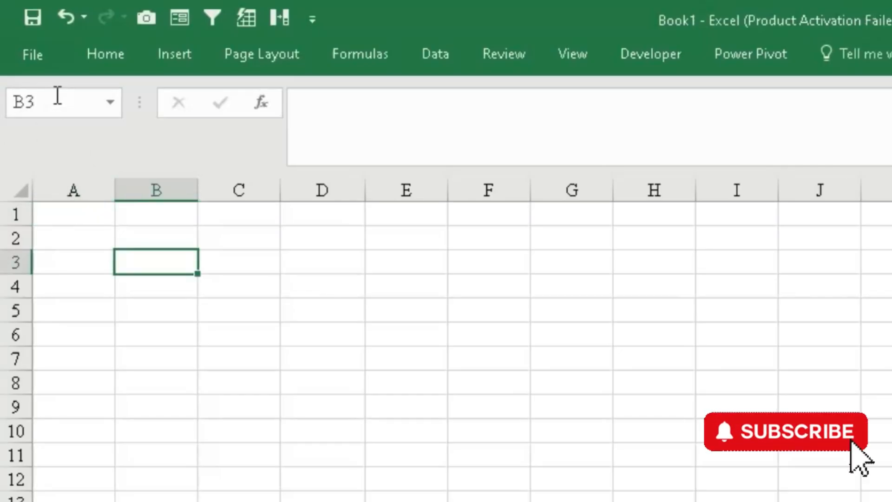
- Enter the column headers Name in A1 and Age in B1
left_click(75, 220)
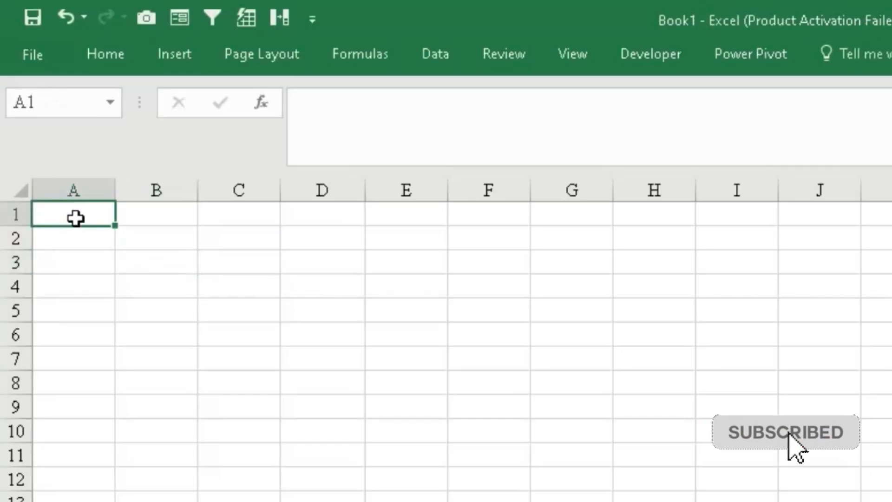
type("Ns")
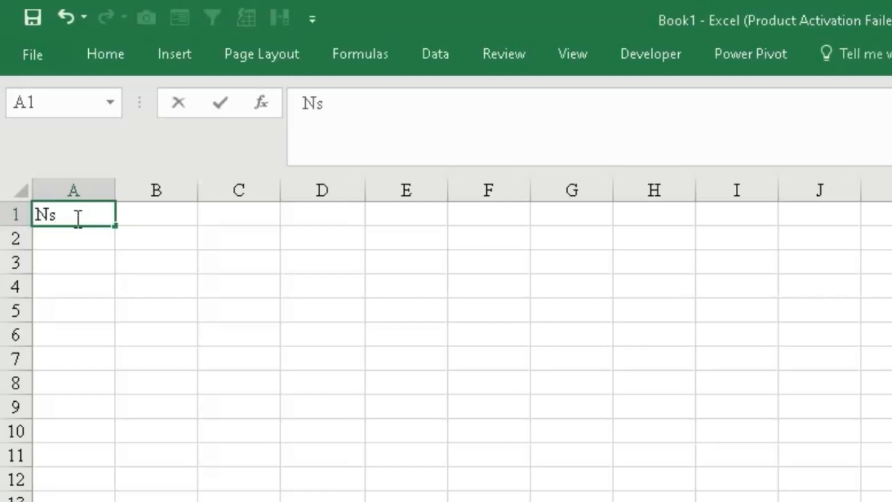
key("BackSpace")
type("ame")
left_click(153, 312)
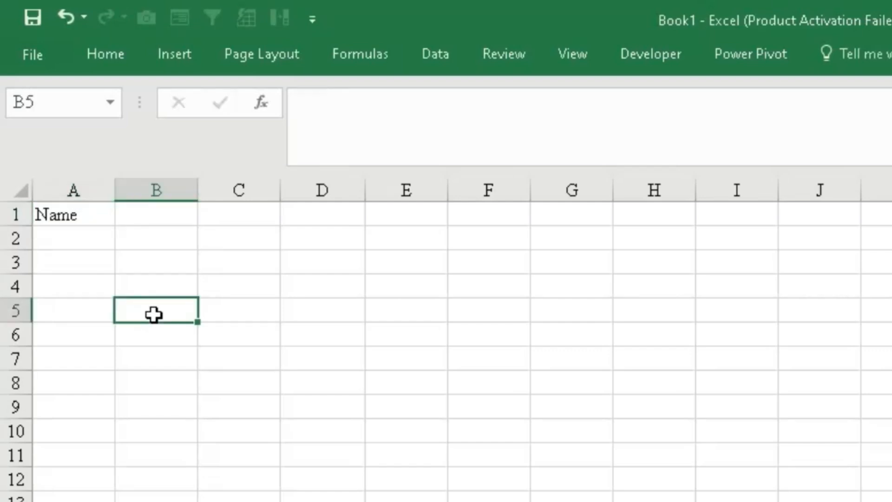
left_click(167, 214)
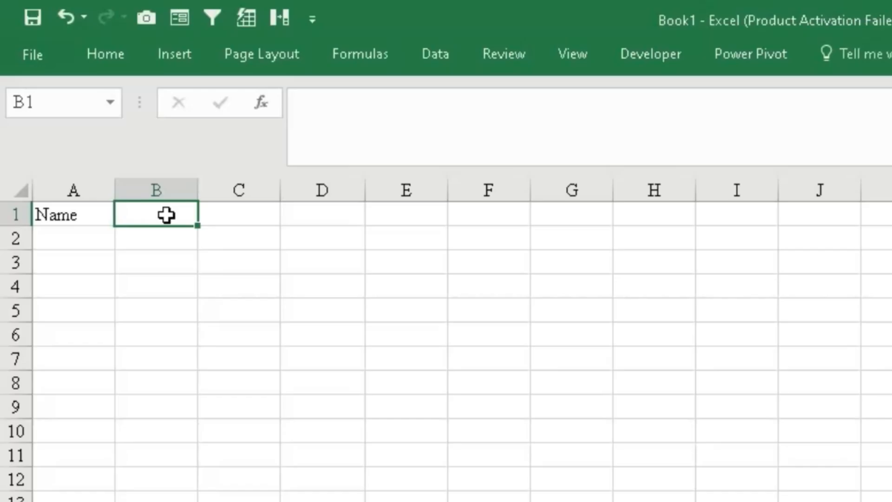
type("Age")
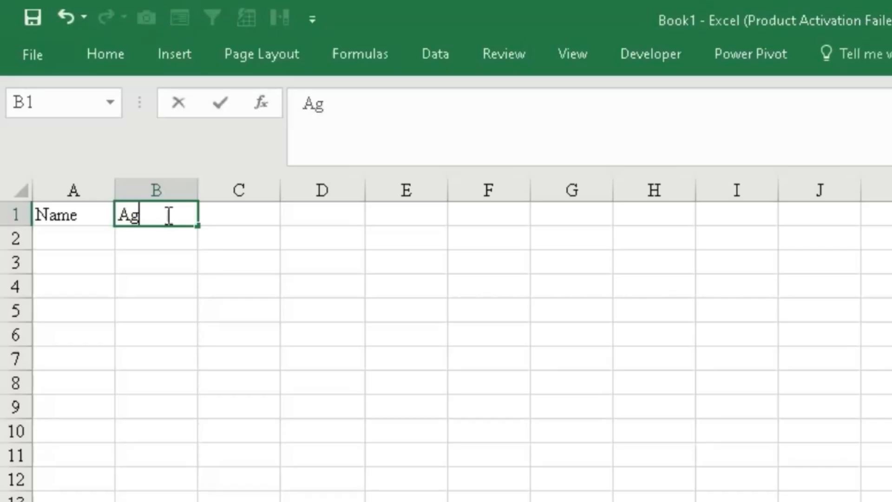
left_click(315, 311)
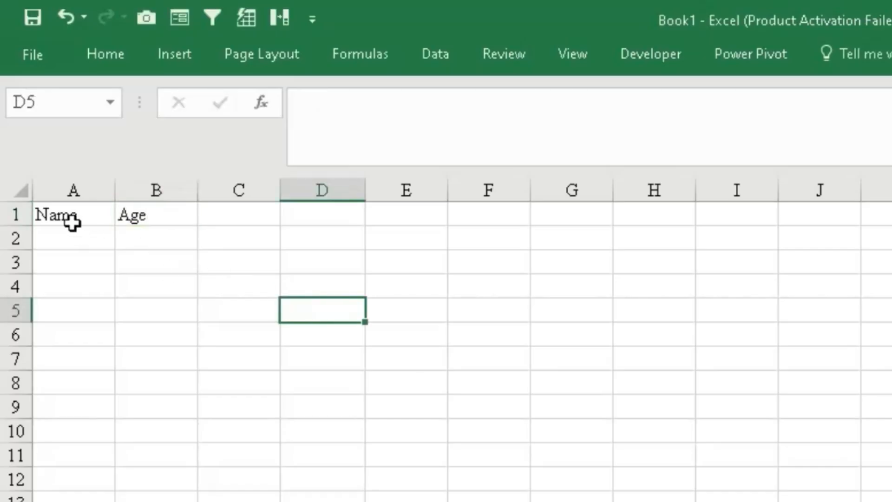
- Fill row 2 with a person's first name in A2 and the age 25 in B2
left_click(73, 223)
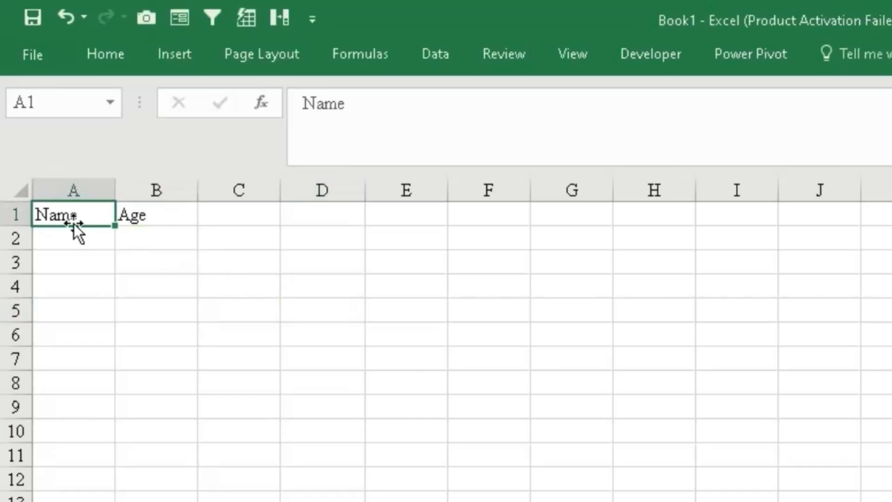
left_click(150, 217)
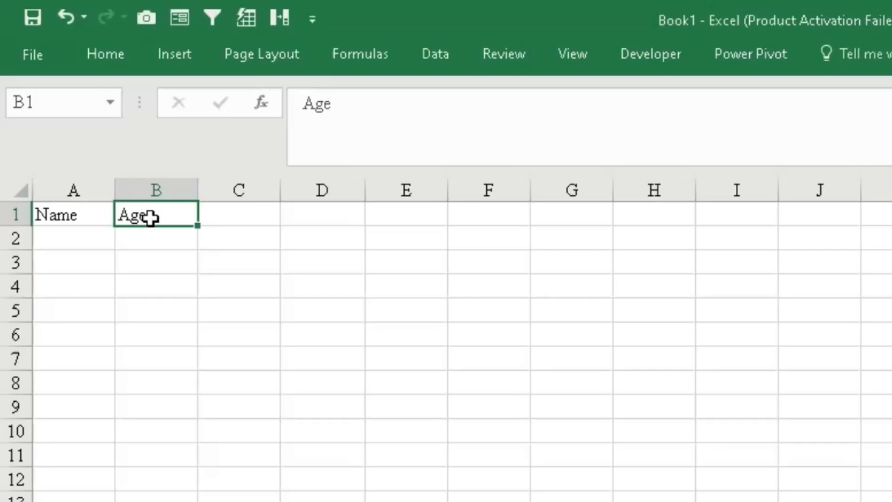
left_click(84, 246)
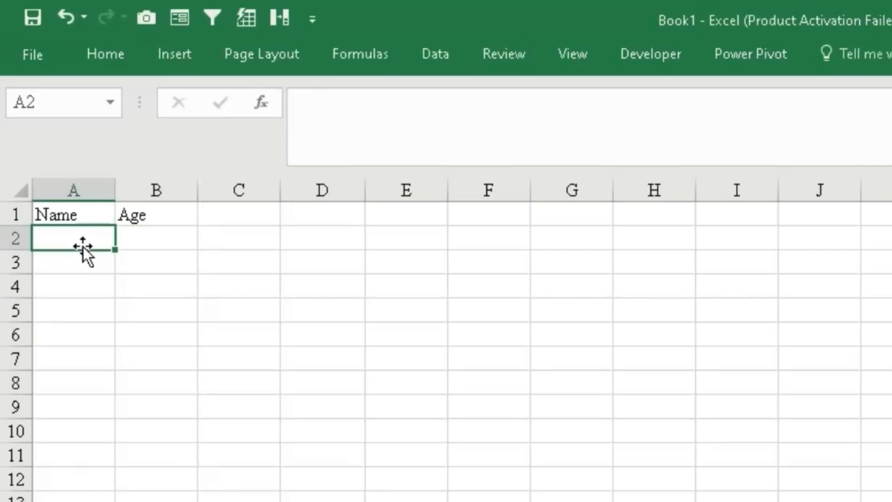
type("alem")
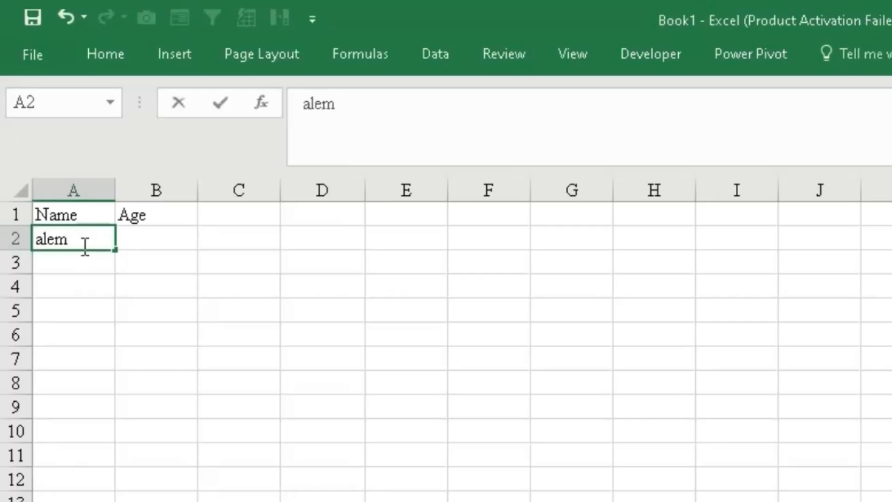
key("Tab")
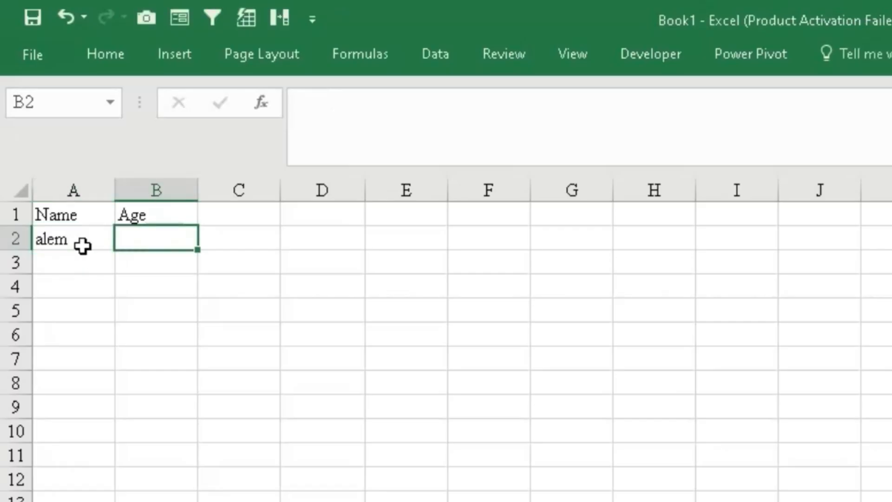
type("25")
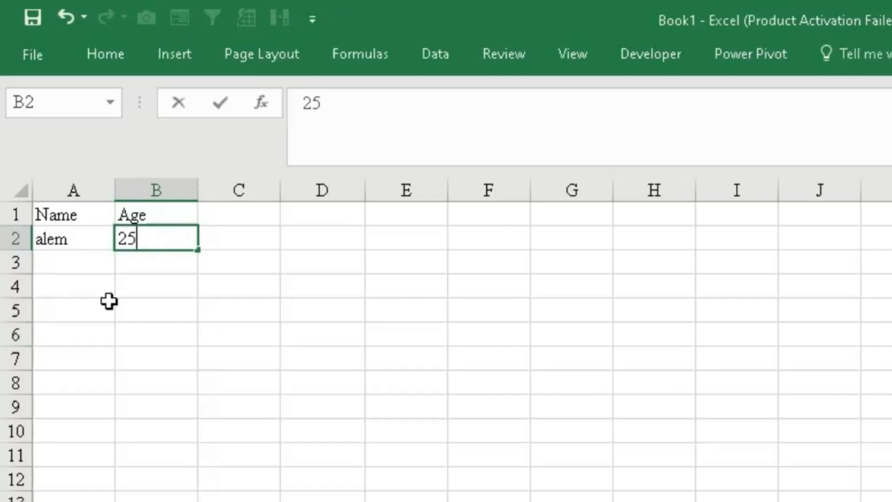
left_click(110, 302)
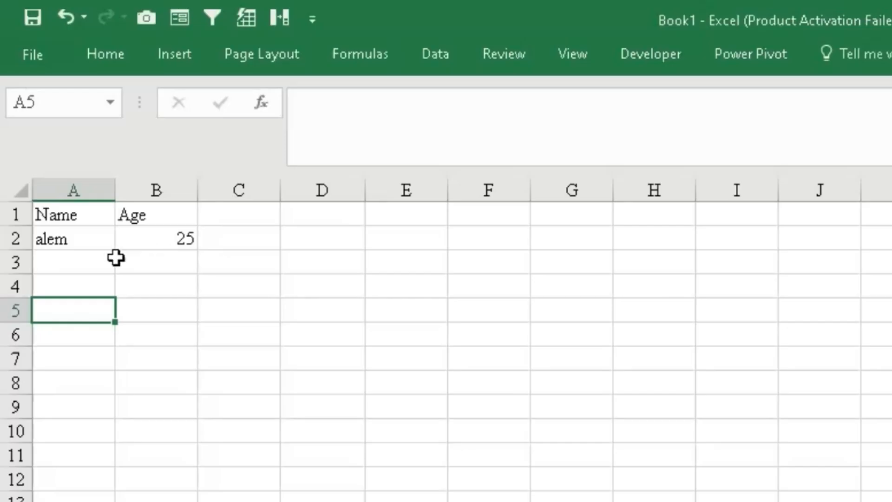
- Fill row 3 with a person's first name in A3 and the age 45 in B3
left_click(70, 260)
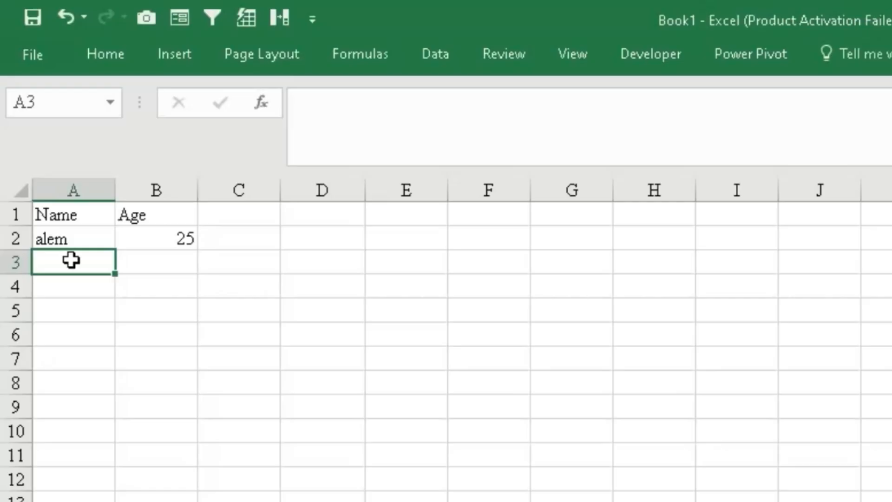
type("fikr")
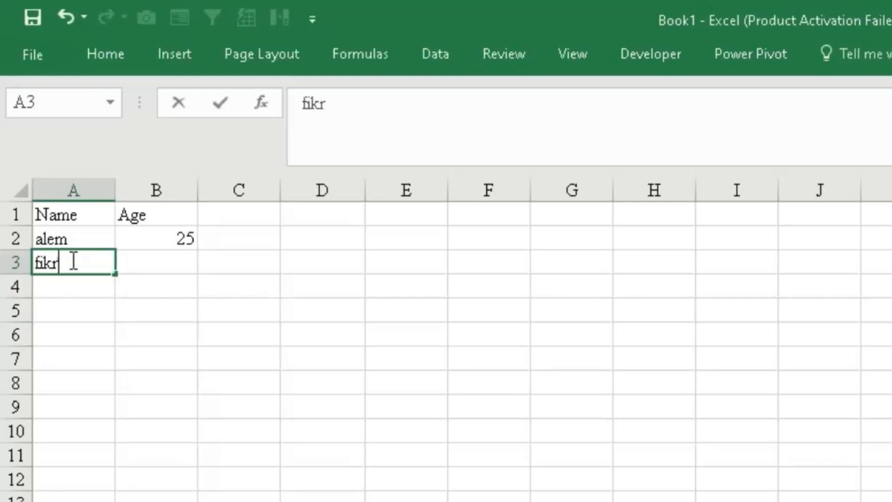
key("Return")
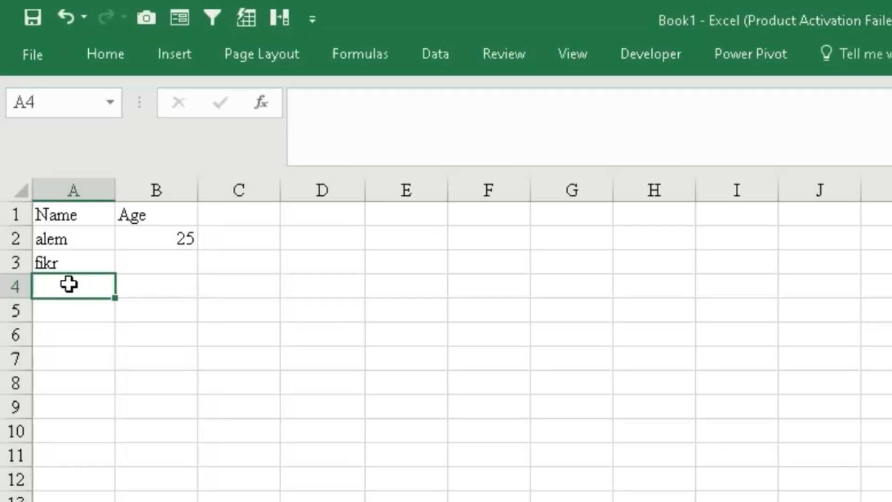
left_click(62, 266)
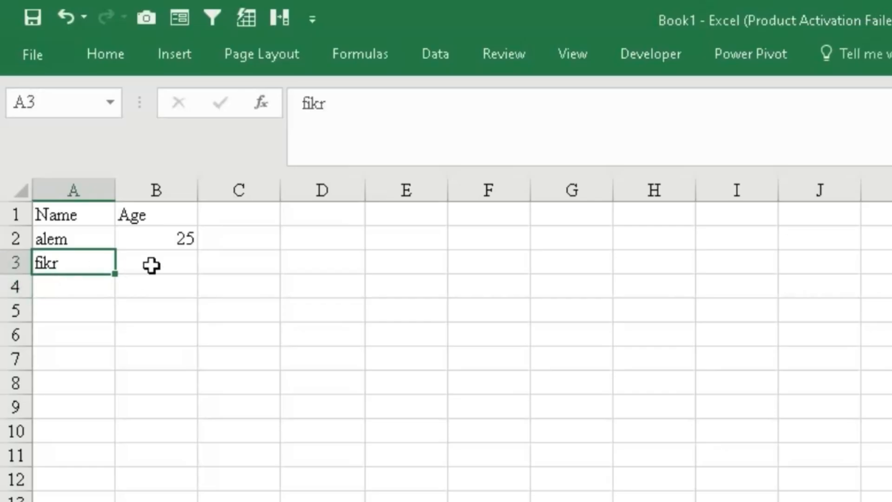
left_click(151, 265)
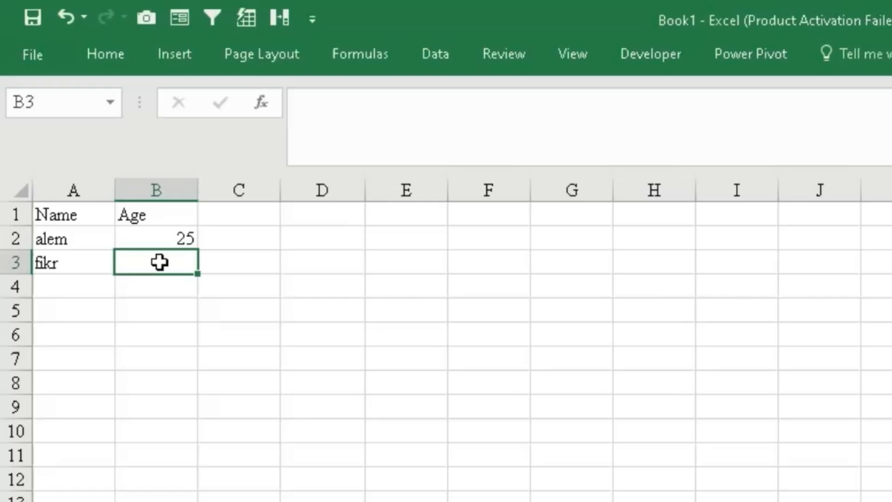
type("45")
key("Return")
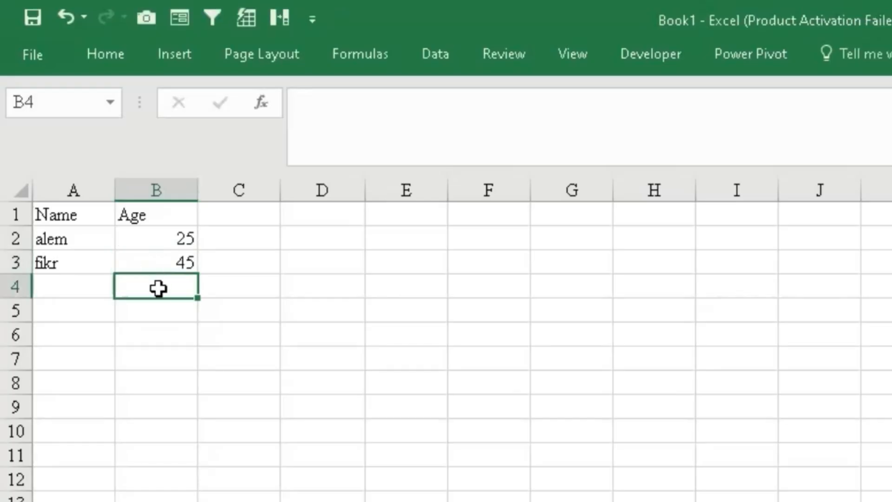
- Fill row 4 with a person's first name in A4 and the age 65 in B4
left_click(73, 262)
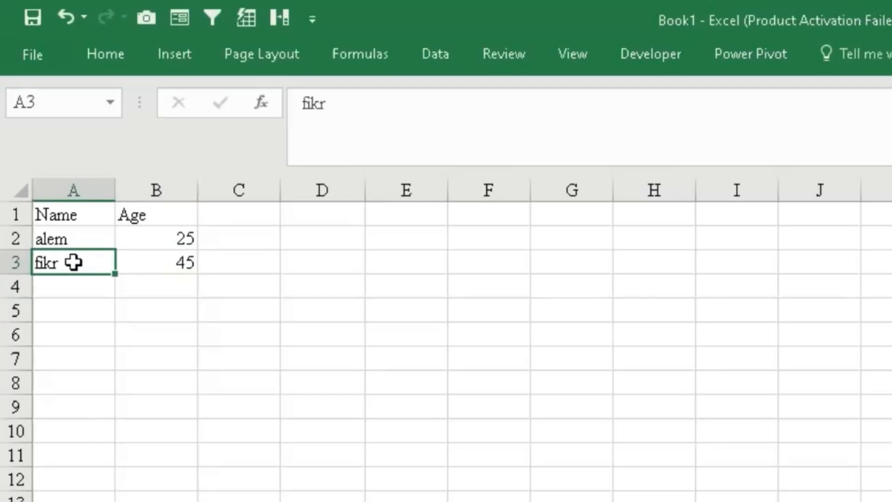
key("Right")
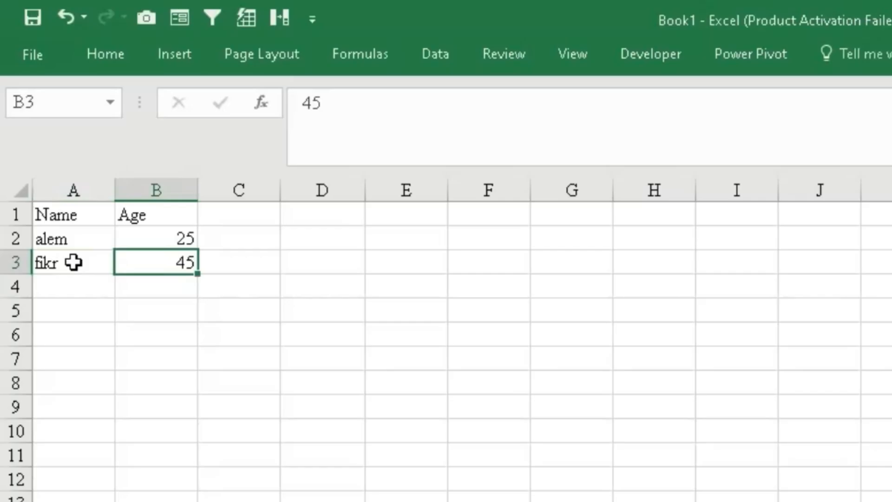
left_click(88, 284)
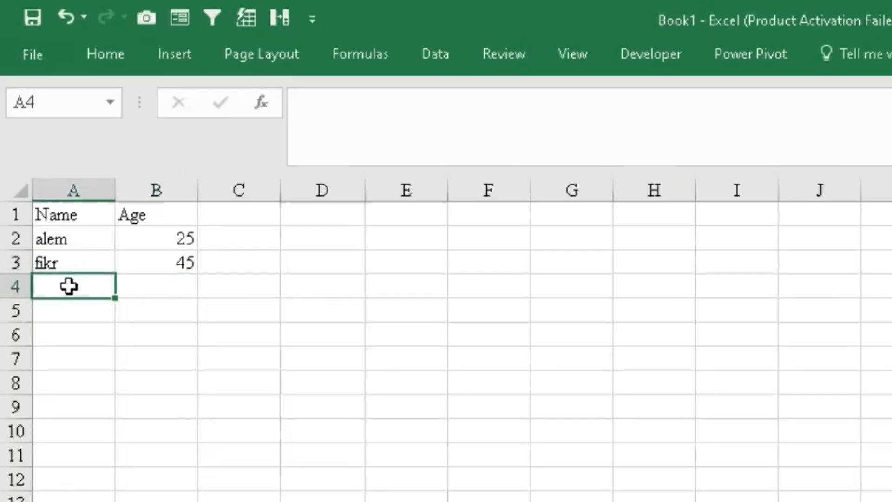
type("dame")
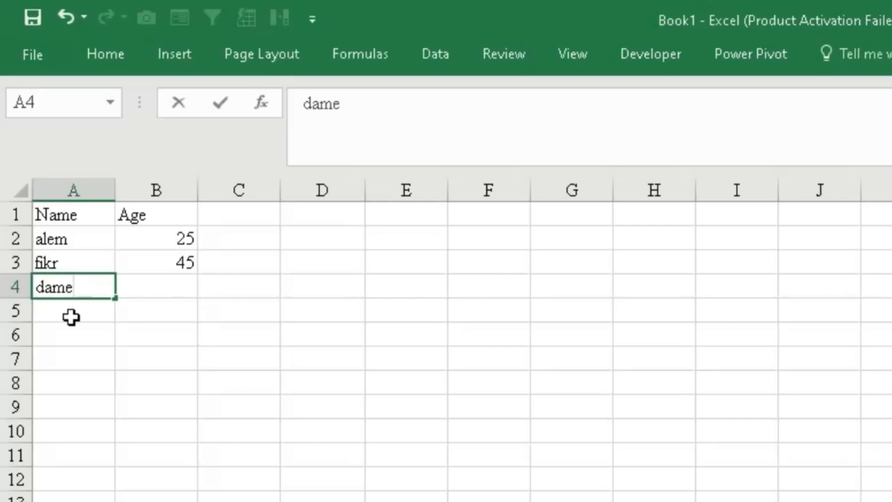
key("Tab")
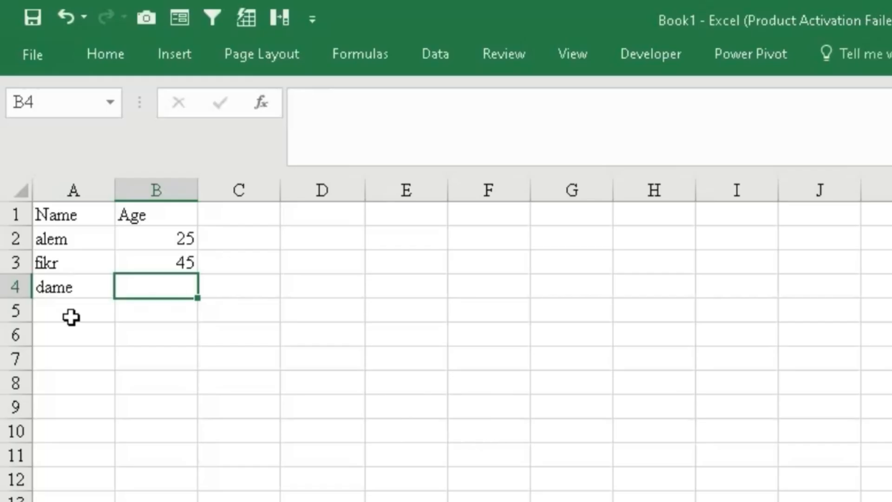
type("65")
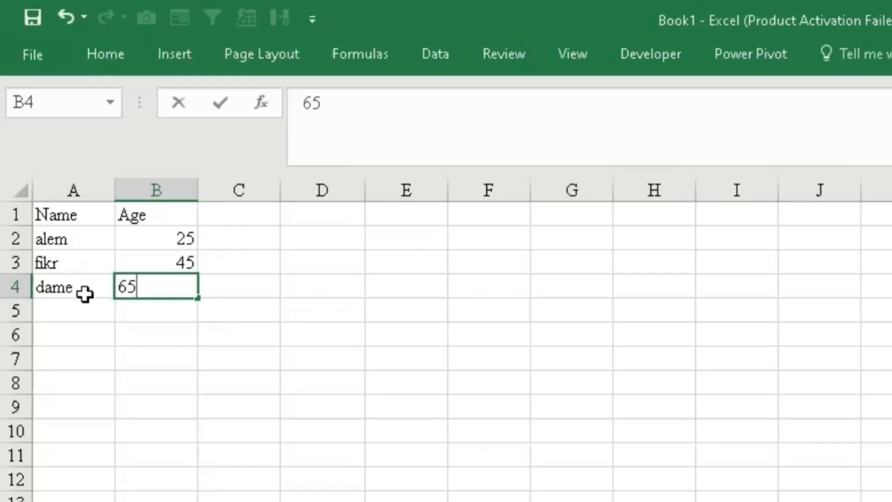
- Select single cells and then ranges down column A to explore how cells and ranges are selected
left_click(79, 309)
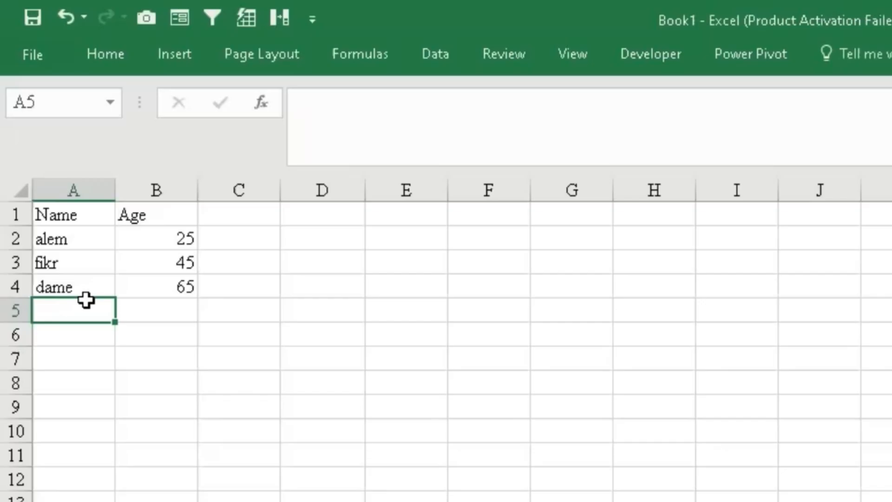
left_click(241, 374)
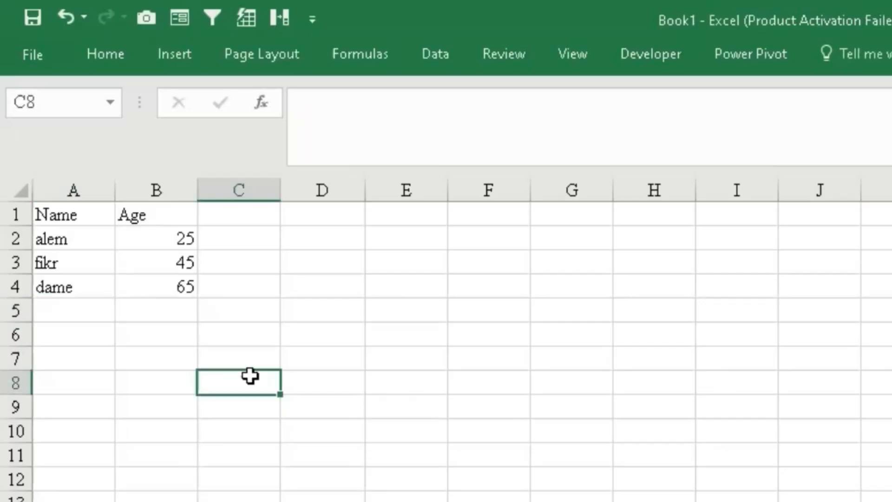
left_click(76, 217)
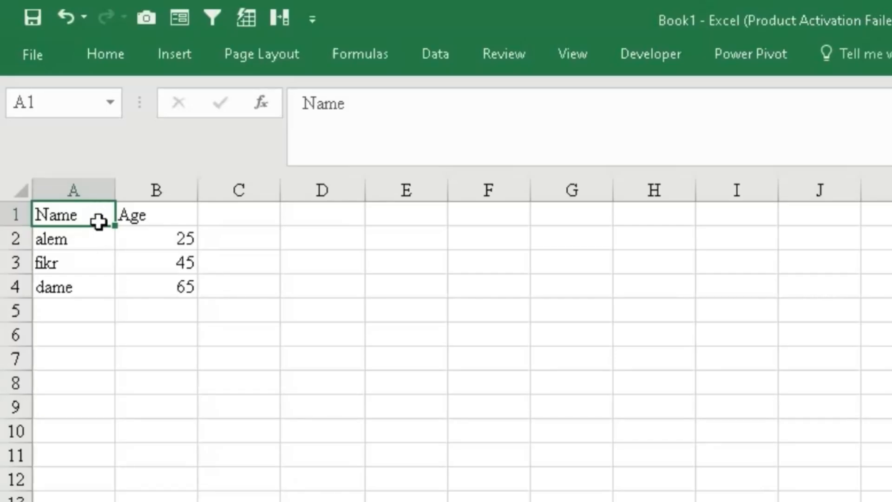
left_click(85, 299, "shift")
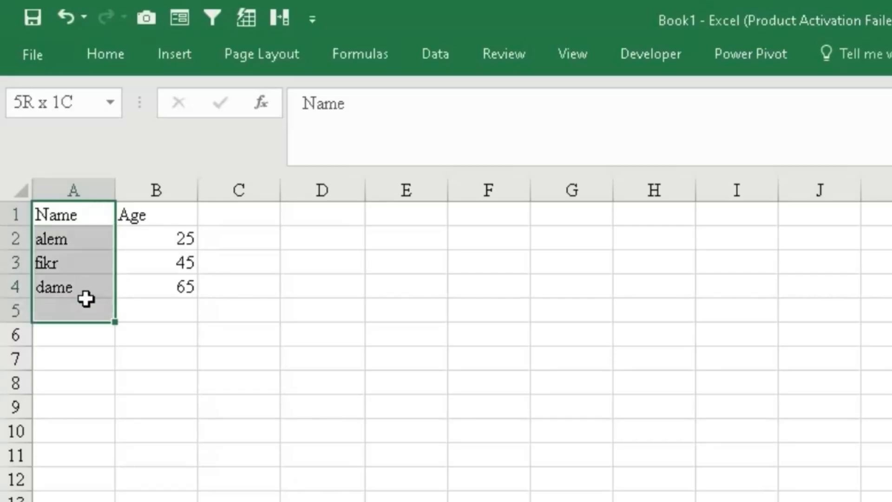
left_click_drag(86, 299, 74, 501)
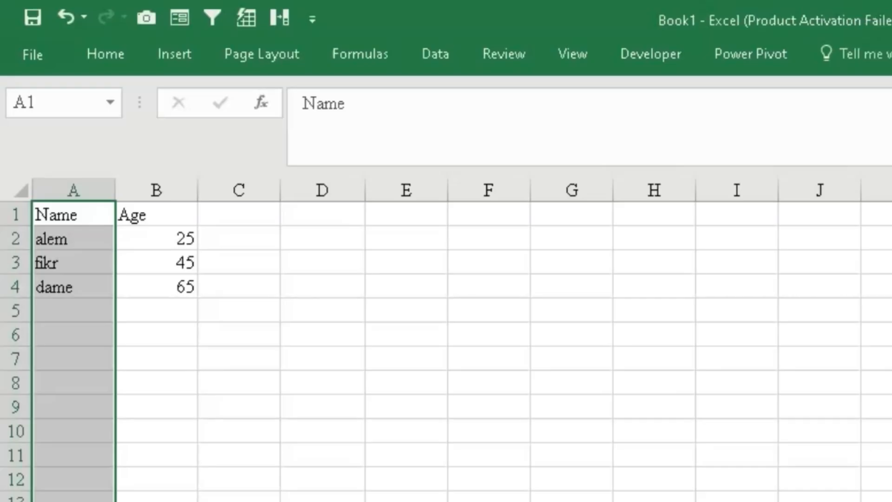
left_click(225, 496)
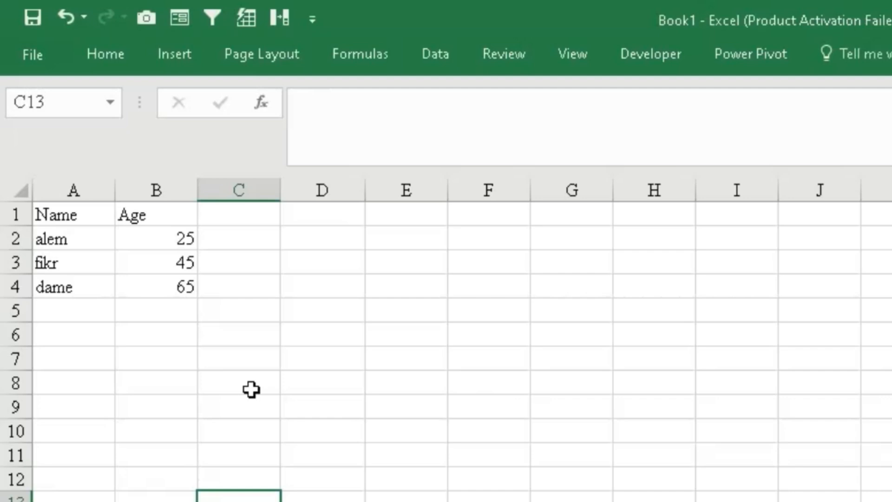
- Select the whole of row 1, the range B1:B4 and the whole of column B to compare selections
left_click(12, 215)
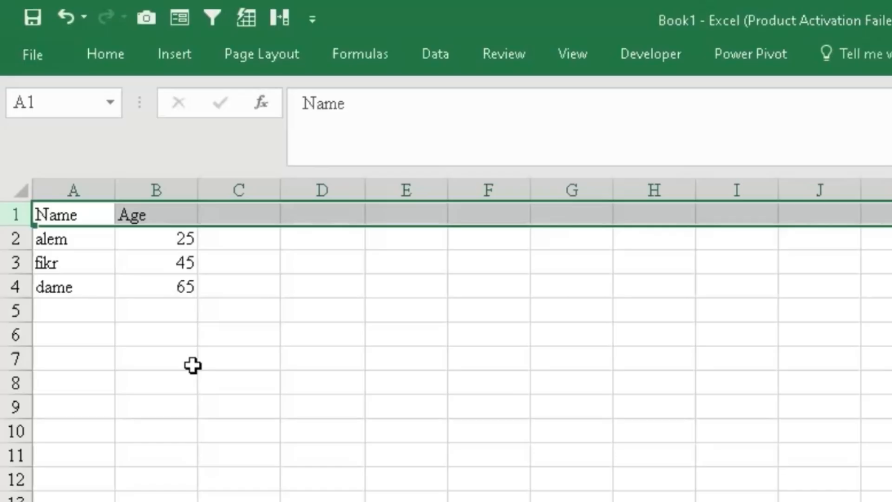
left_click(169, 378)
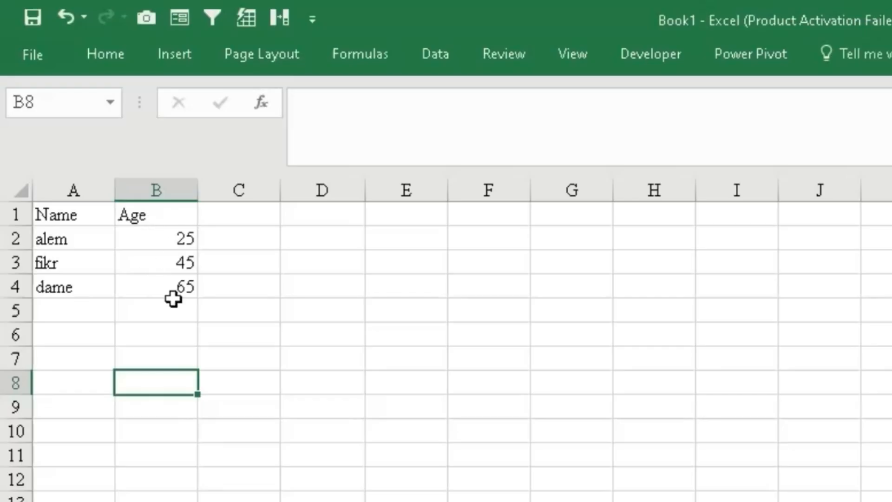
left_click(165, 213)
left_click_drag(166, 213, 155, 282)
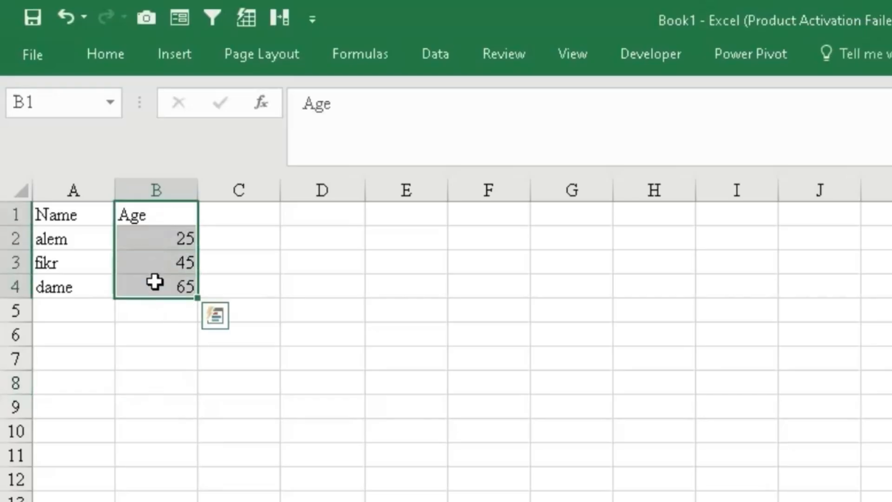
left_click(329, 291)
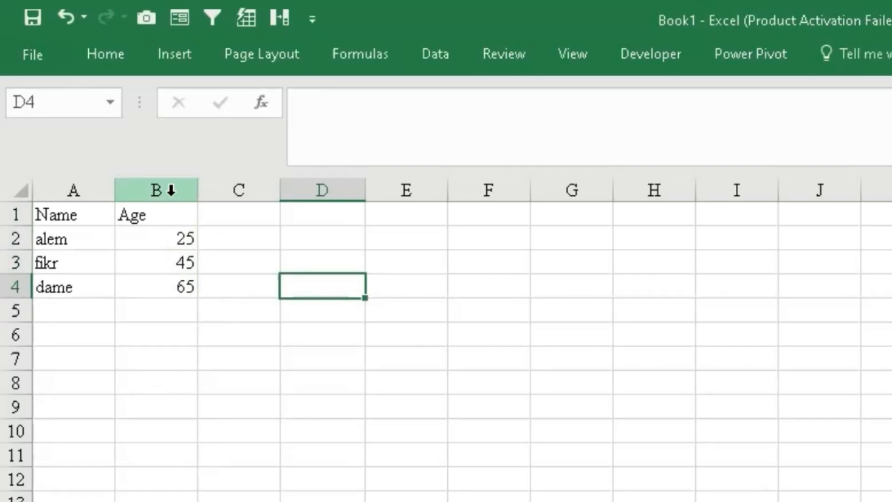
left_click(171, 190)
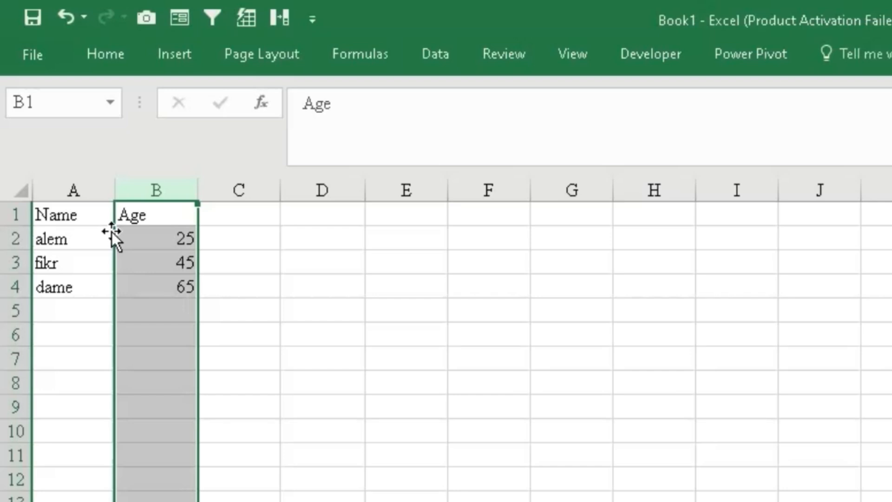
left_click(285, 310)
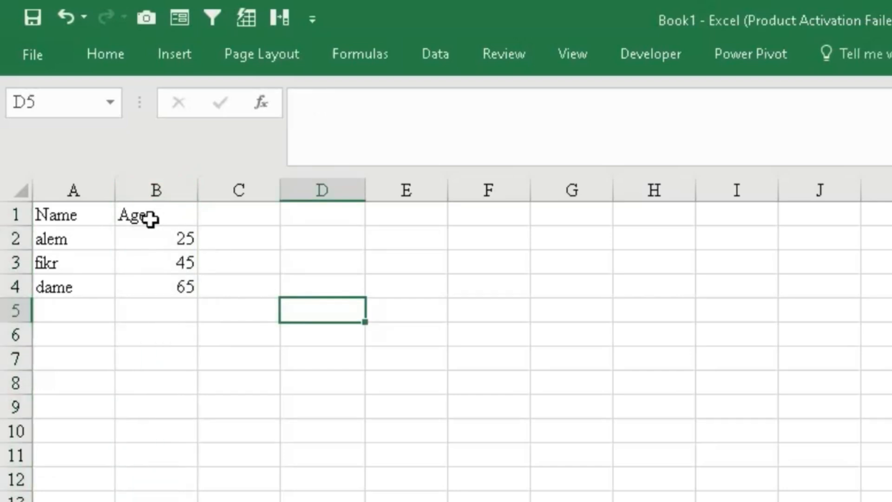
- Replace the Age header in B1 with the long text gfgfdgfgfdgdfgdfgfg
left_click(170, 215)
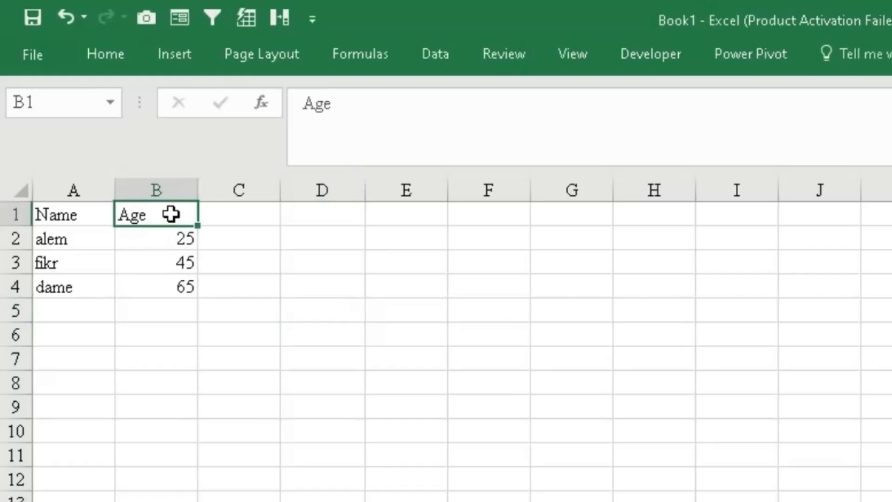
type("gfgfdgfgfdgdfgdfgfg")
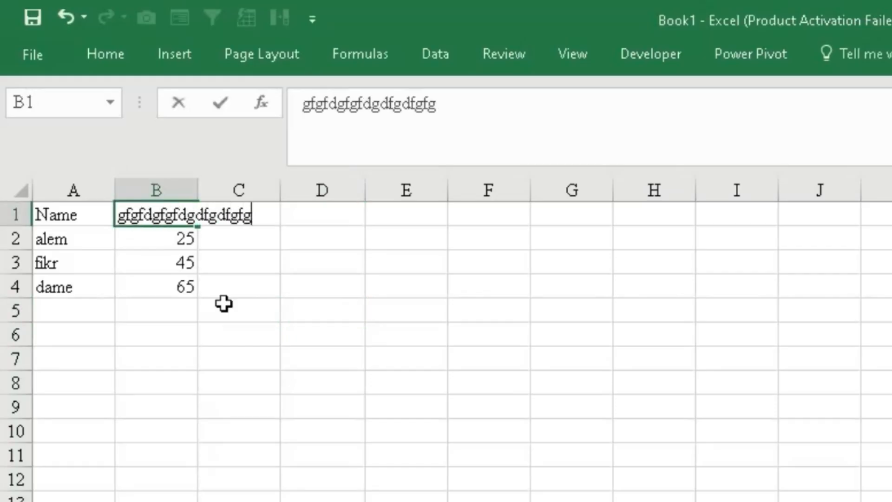
left_click(315, 358)
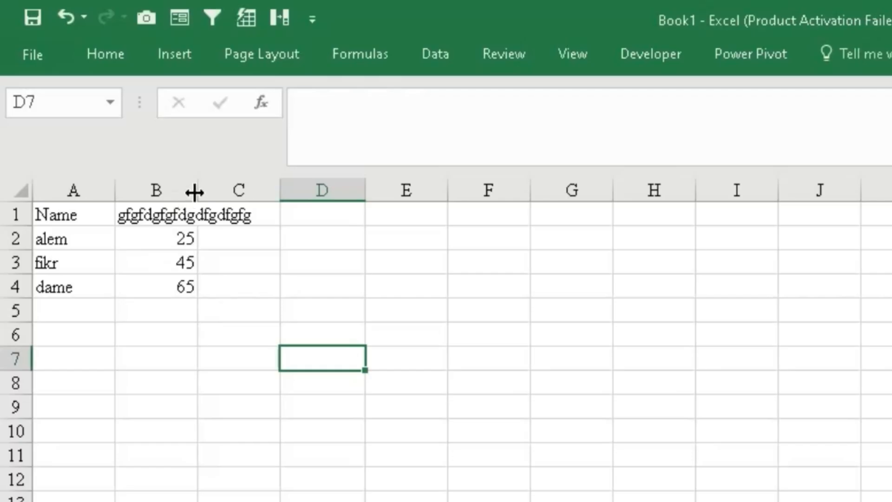
- Autofit column B's width to fit the long header text
left_click(243, 321)
left_click(249, 217)
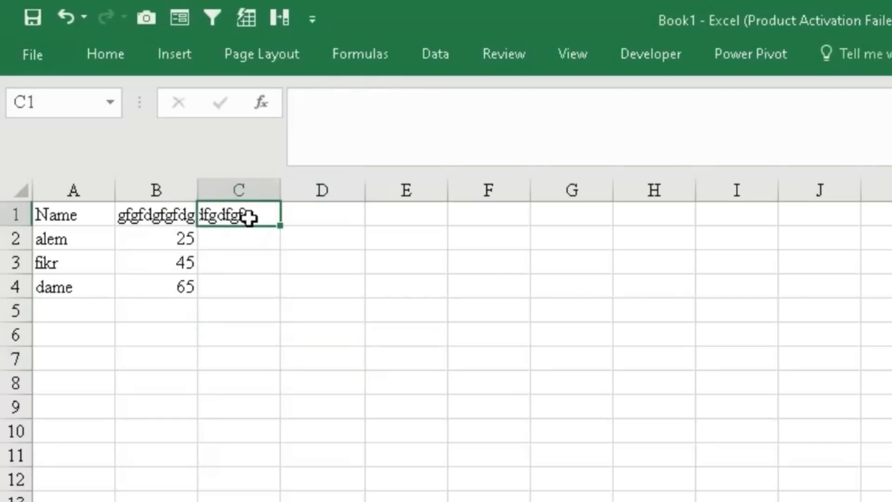
double_click(198, 186)
left_click(186, 218)
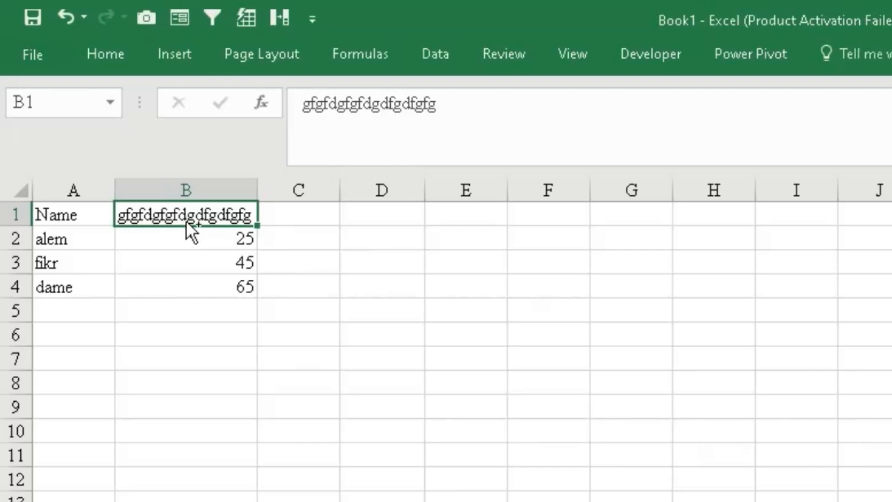
- Undo the column autofit and the B1 text entry to restore the Age header
key("ctrl+z")
key("ctrl+z")
key("ctrl+z")
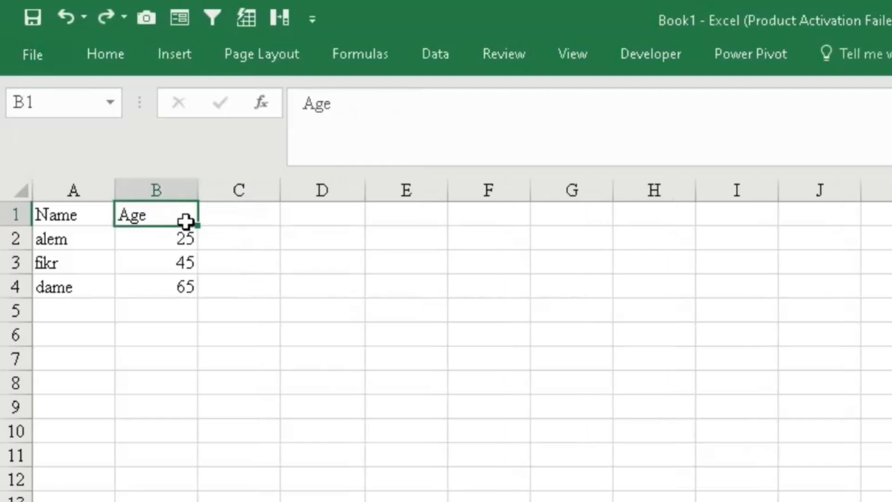
left_click(245, 253)
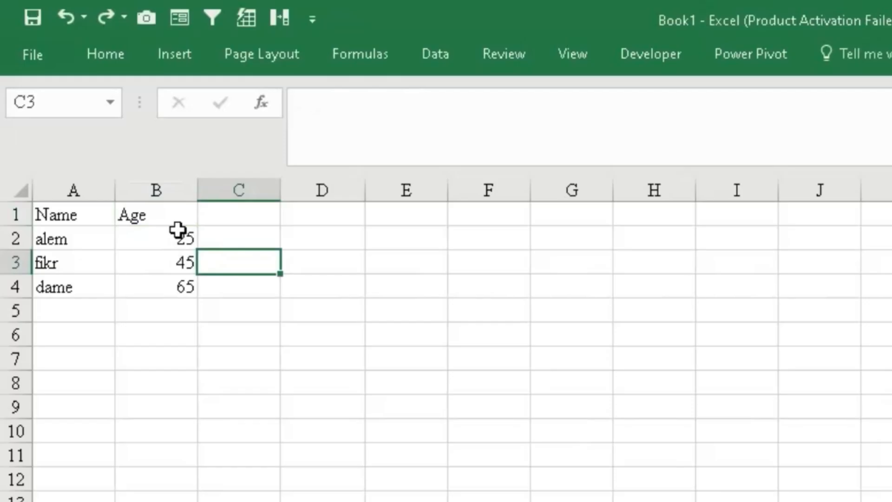
- Replace the name in A2 with the long text hfjhfjhjhjjhjh
left_click(96, 213)
left_click(81, 241)
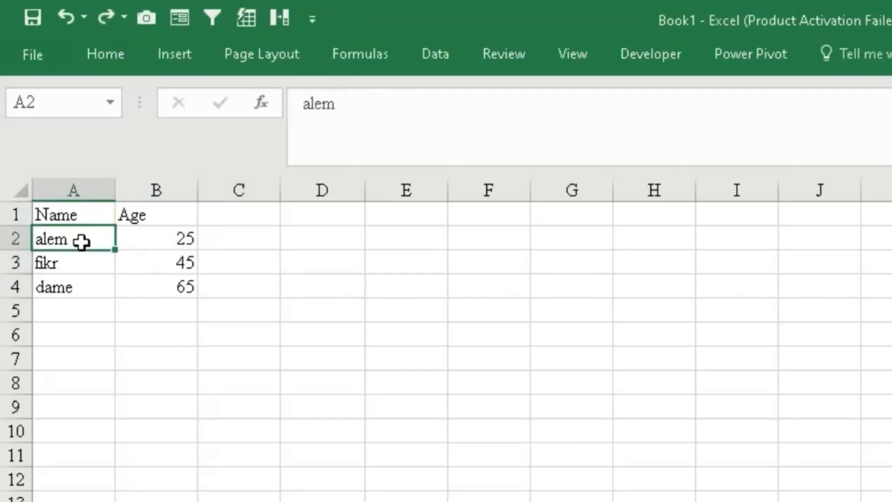
type("hfjhfjhjhjjhjh")
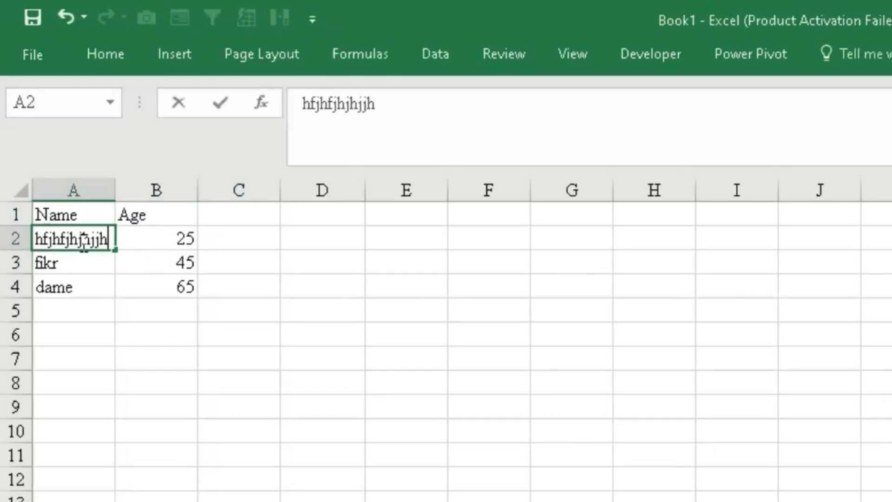
left_click(135, 358)
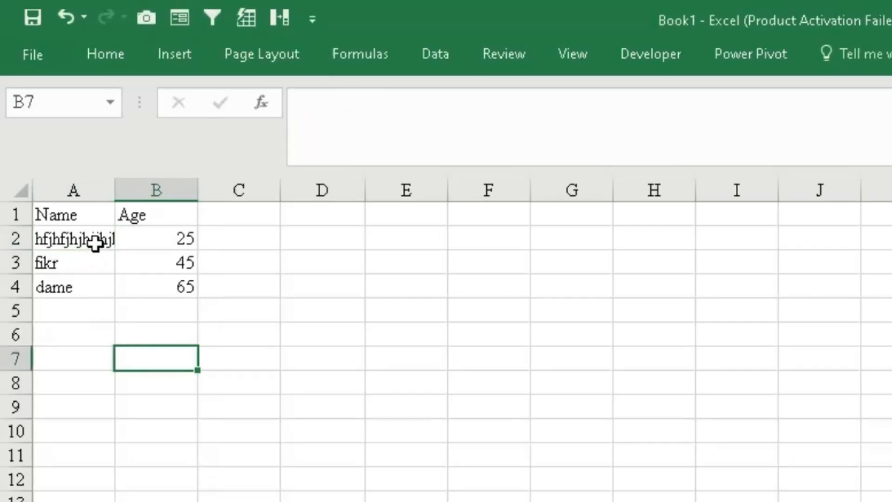
- Select the whole sheet and autofit all column widths to their contents
left_click(14, 192)
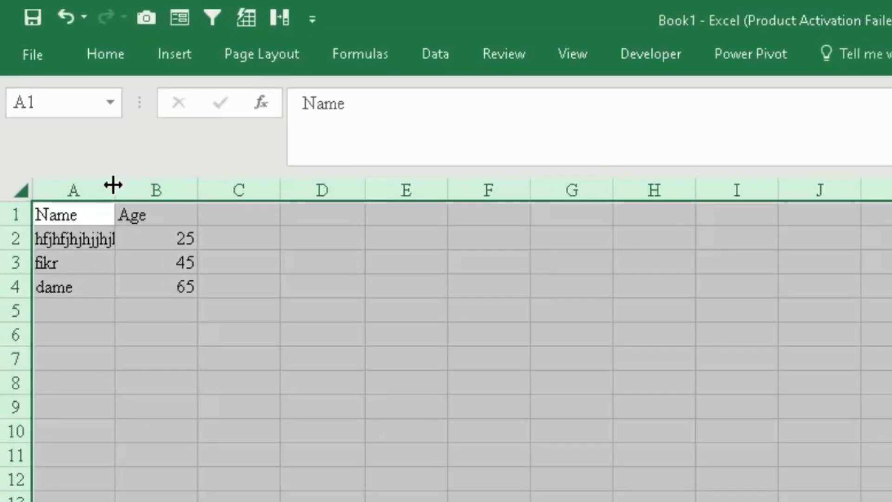
double_click(112, 185)
left_click(149, 408)
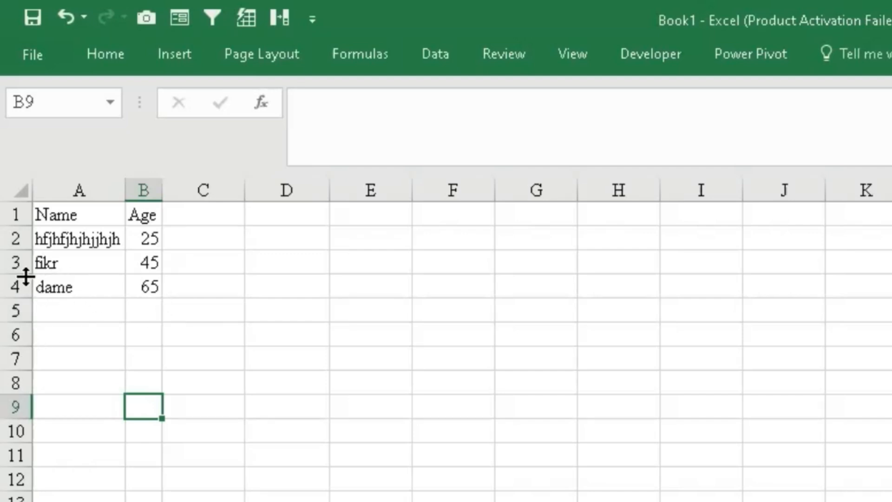
- Enlarge row 3's height, then make all rows of the sheet equally taller
left_click_drag(26, 275, 34, 332)
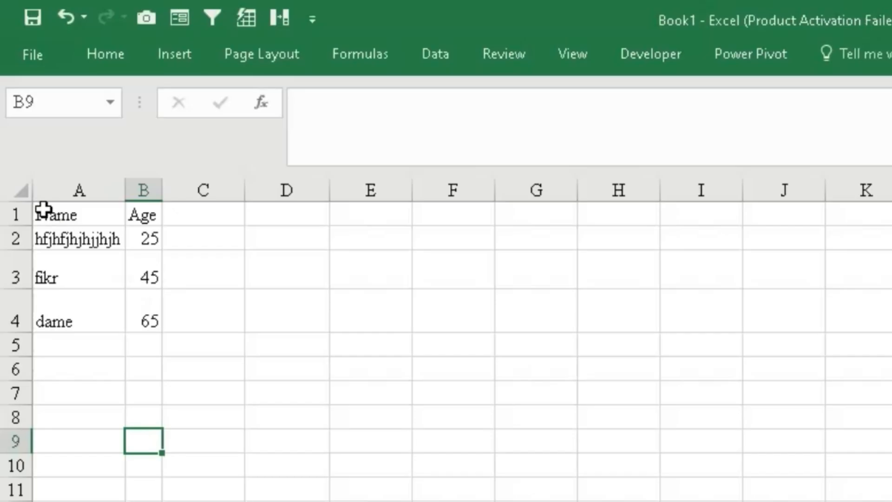
left_click(19, 190)
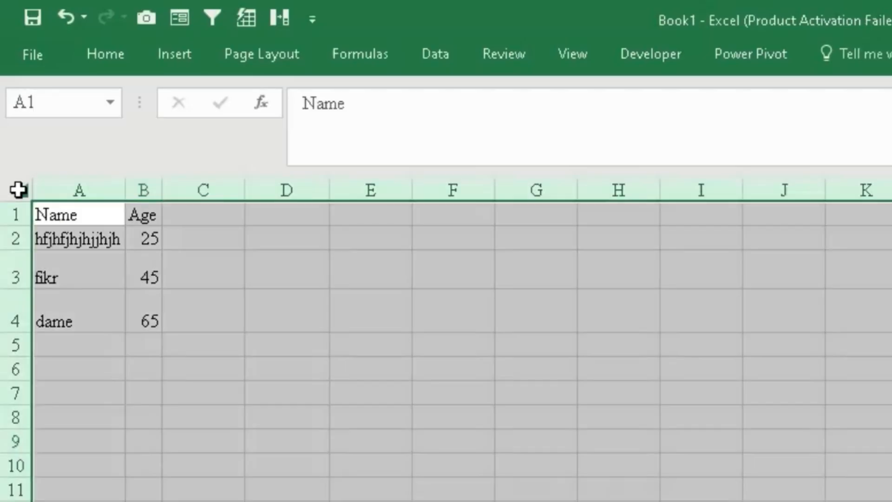
left_click_drag(27, 290, 27, 291)
left_click(26, 294)
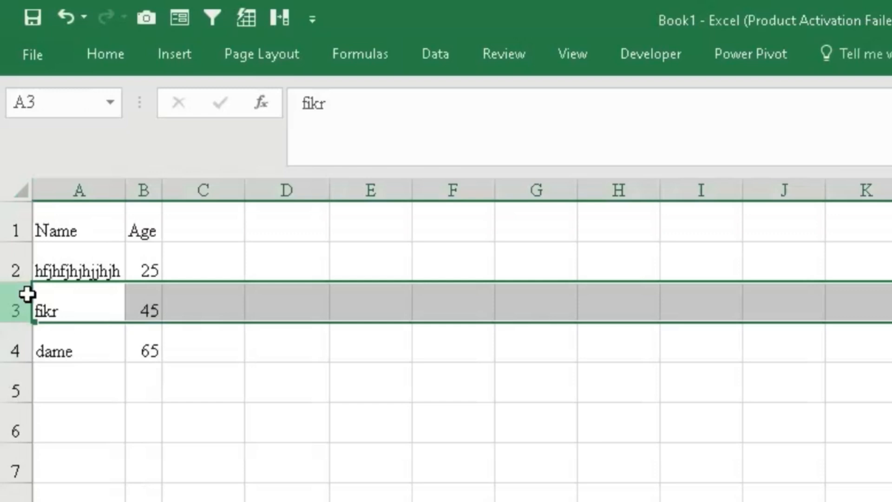
left_click(144, 310)
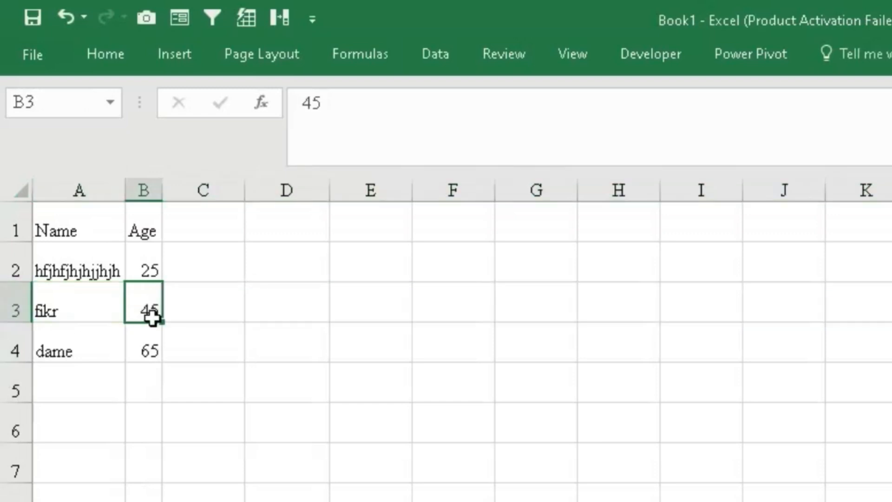
- Select the whole sheet and shrink all rows back to the standard row height
left_click(22, 194)
left_click_drag(26, 281, 27, 265)
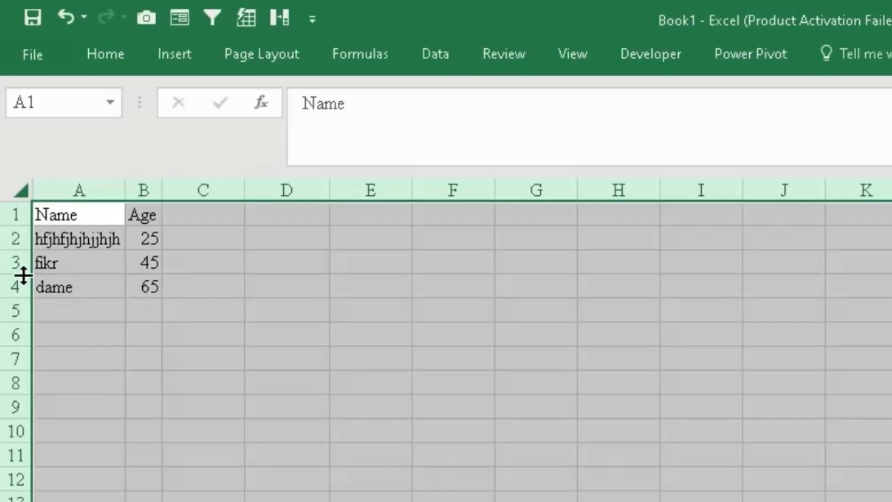
left_click(24, 274)
left_click(26, 272)
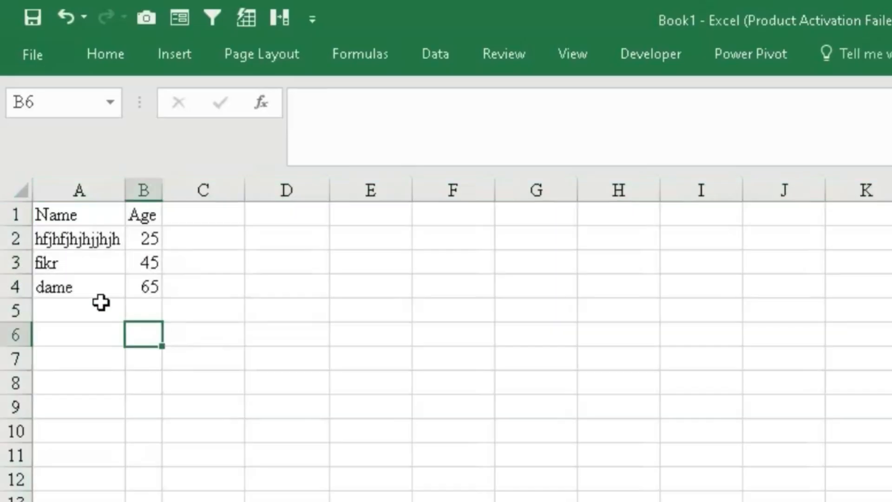
left_click(152, 336)
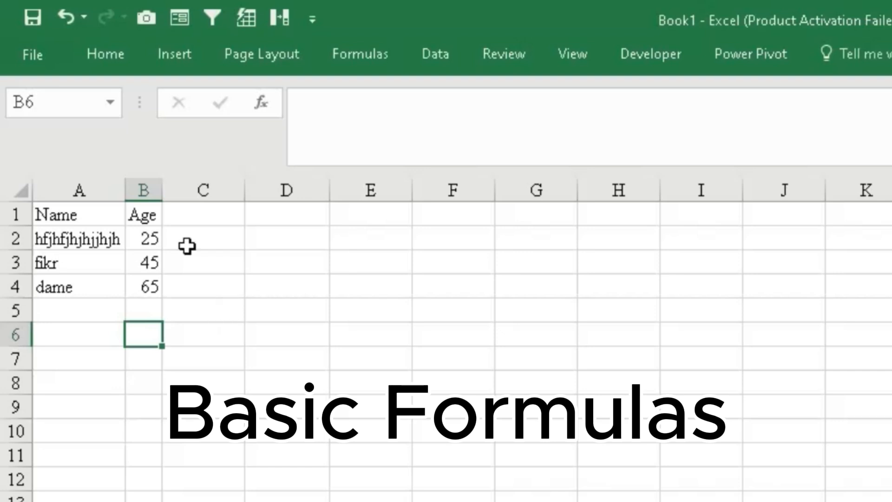
- Rename the B1 column header to sale
left_click(142, 216)
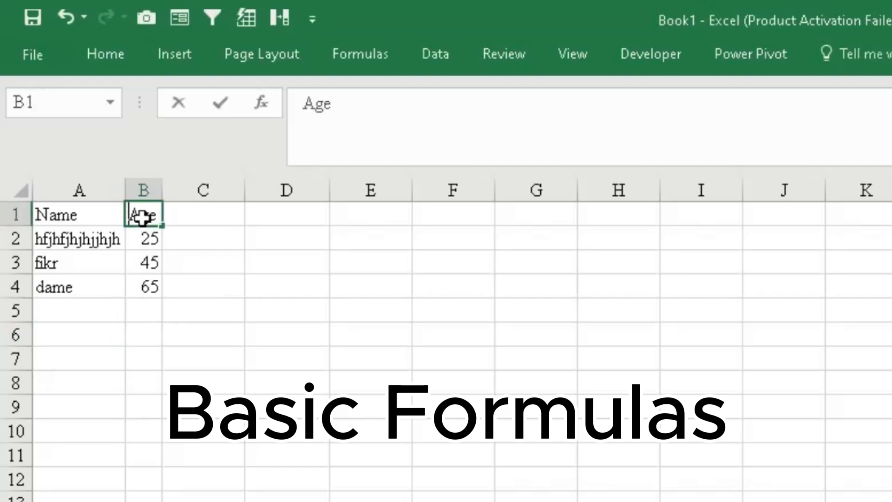
type("sale")
left_click(301, 328)
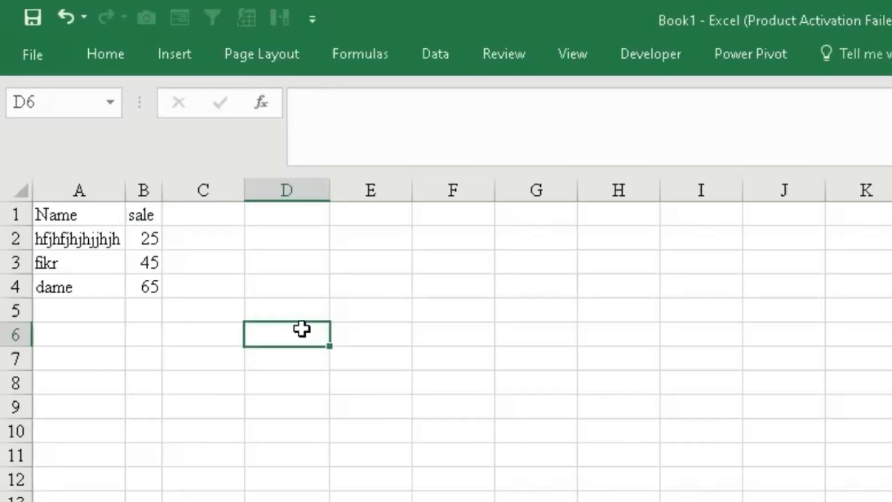
- Enter a SUM formula in B6 that totals the sale values in B2:B4
left_click(135, 217)
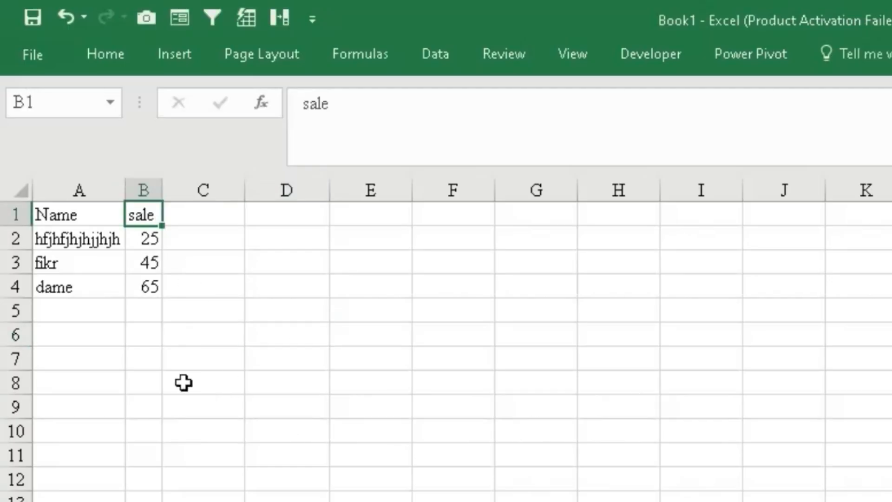
left_click(143, 337)
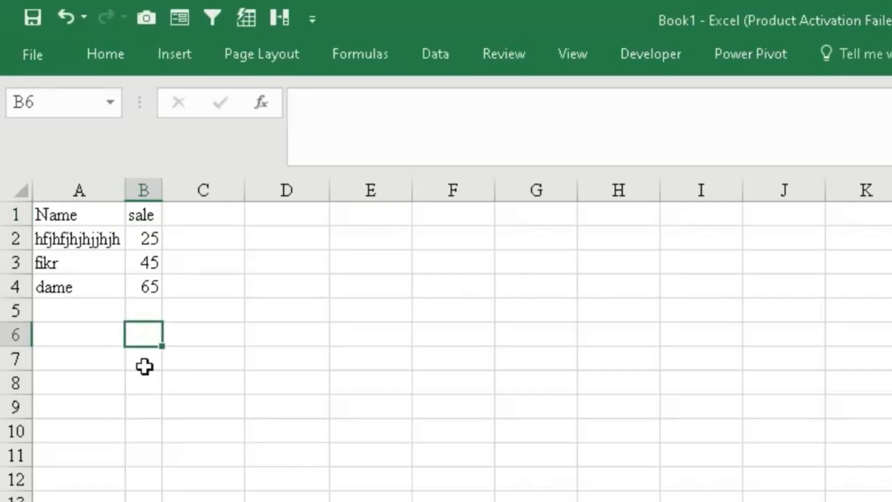
type("=")
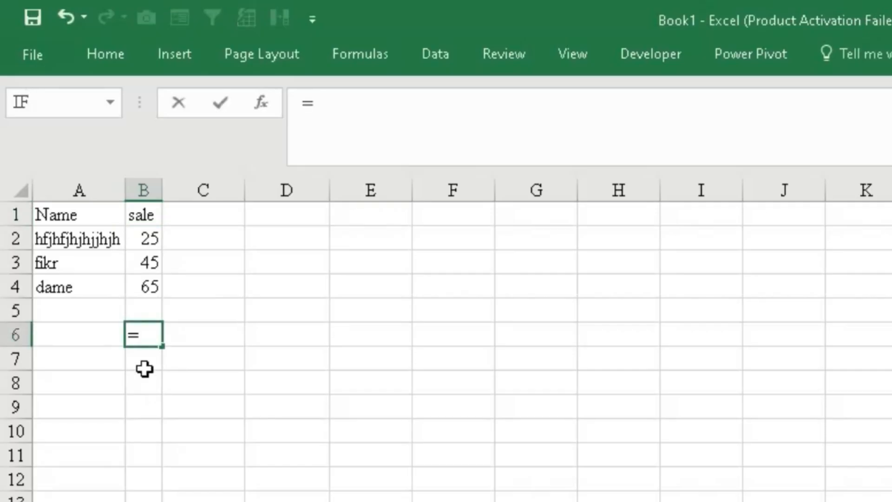
type("sum")
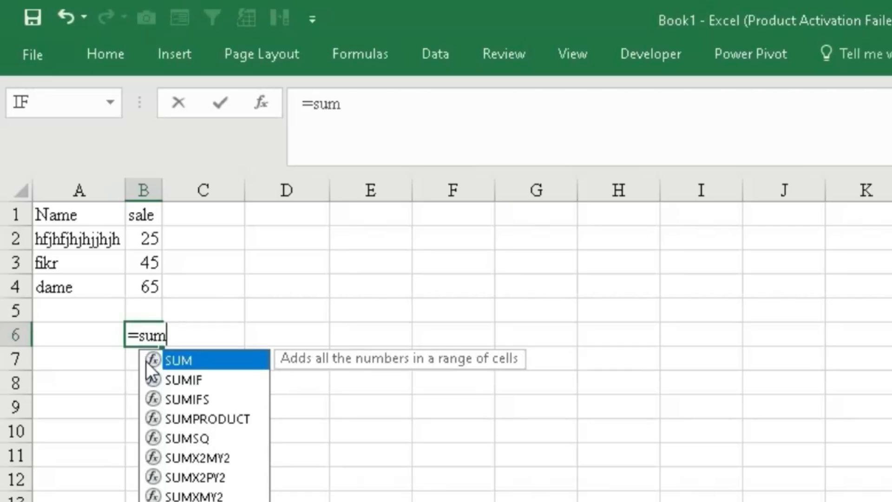
double_click(153, 362)
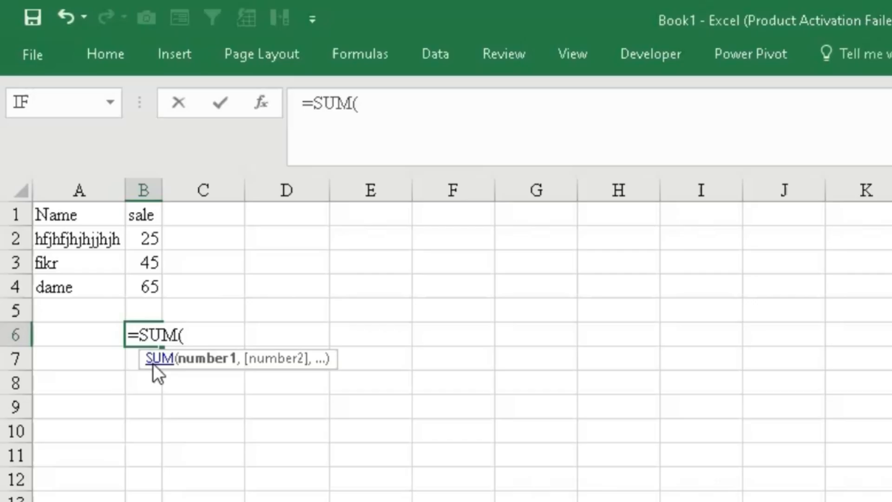
left_click_drag(134, 237, 145, 281)
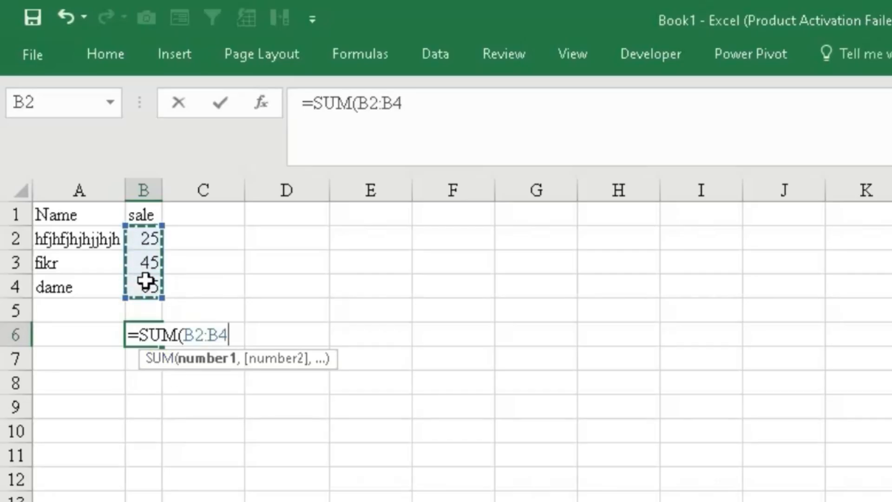
type(")")
key("Return")
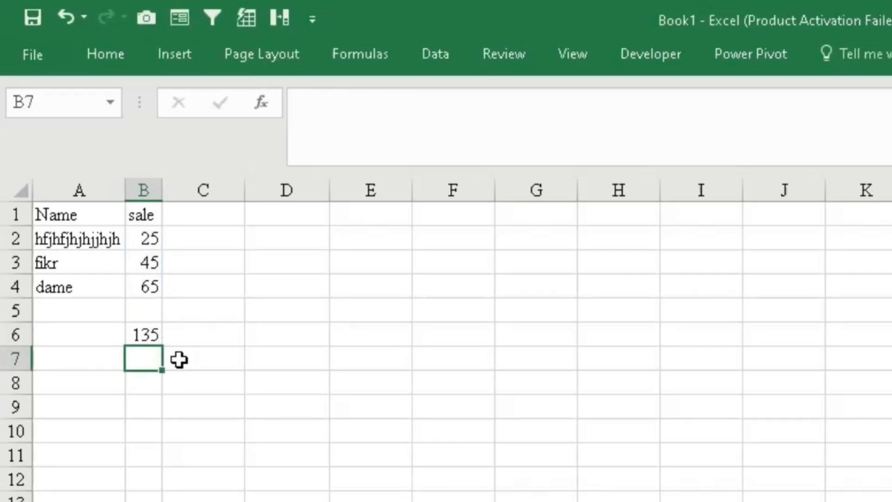
left_click(153, 330)
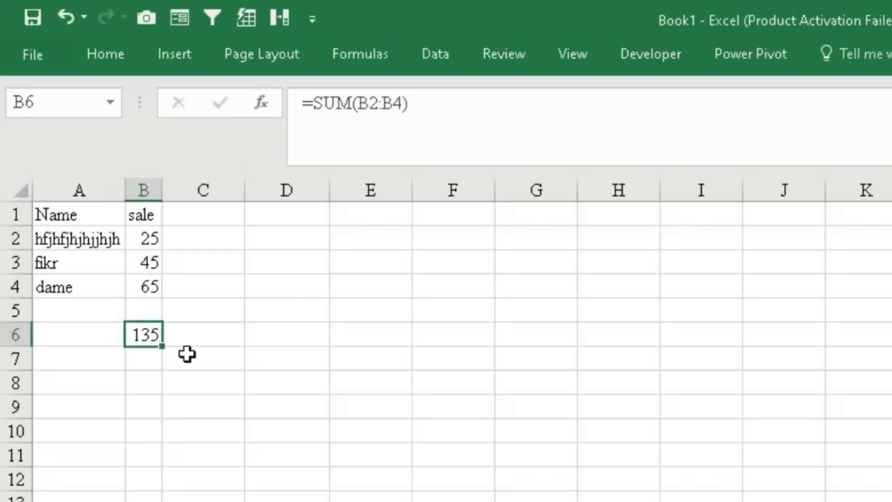
left_click(620, 239)
double_click(621, 239)
type("1")
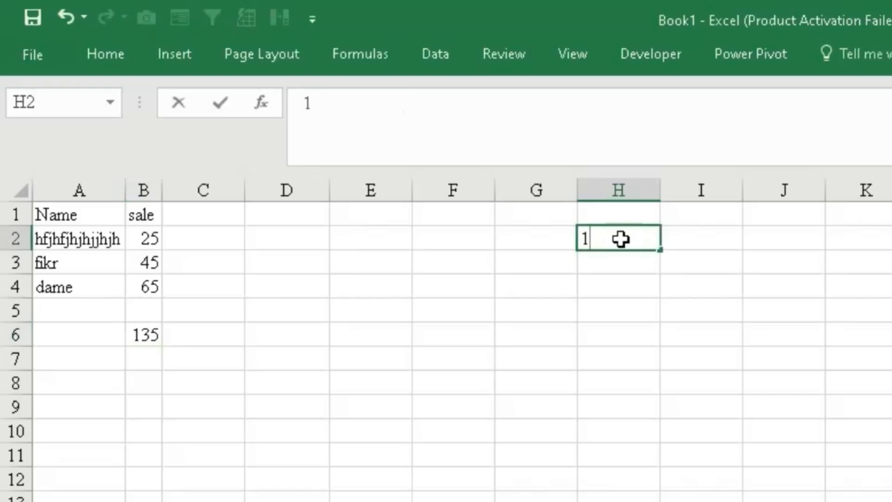
key("BackSpace")
- Enter 4, 5 and 6 in cells D2 through D4
left_click(272, 241)
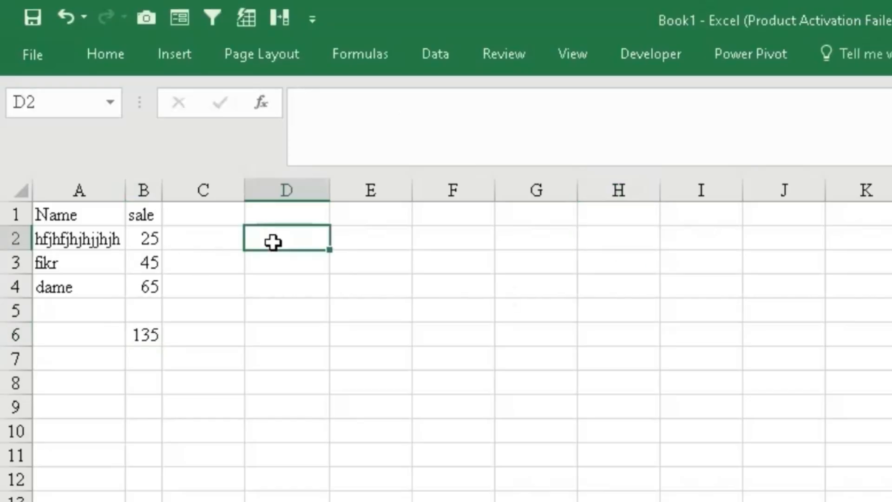
type("4")
key("Return")
type("5")
key("Return")
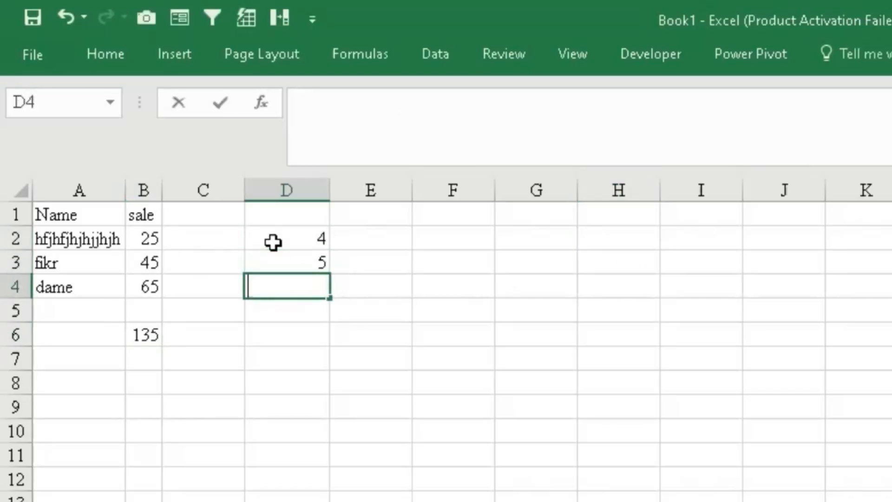
type("6")
key("Return")
left_click(464, 377)
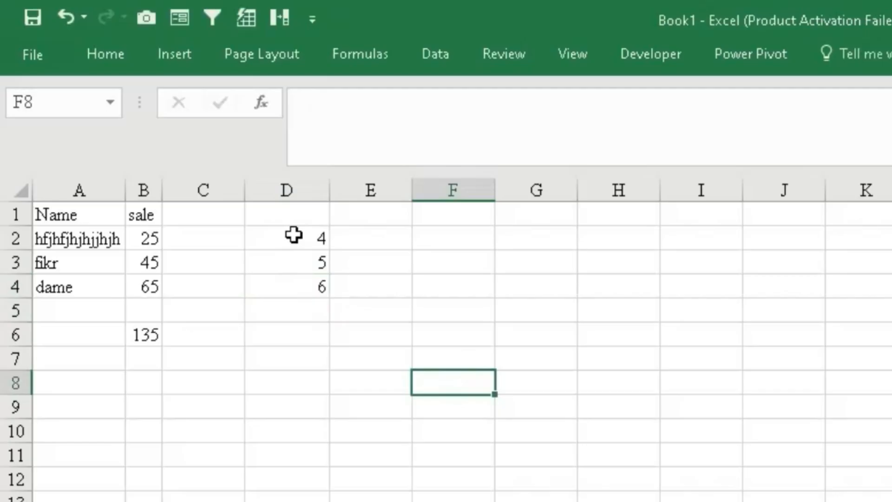
- Extend the 4, 5, 6 sequence down column D to about row 13 with autofill
left_click_drag(293, 235, 302, 500)
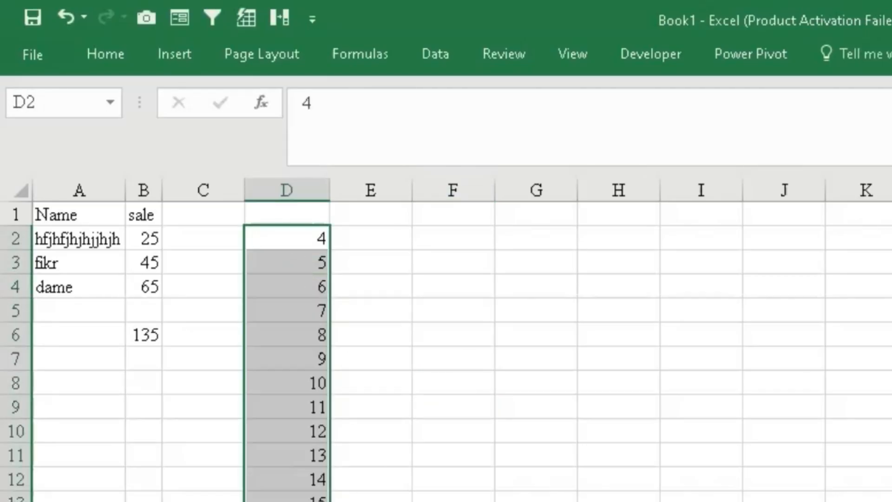
left_click(385, 474)
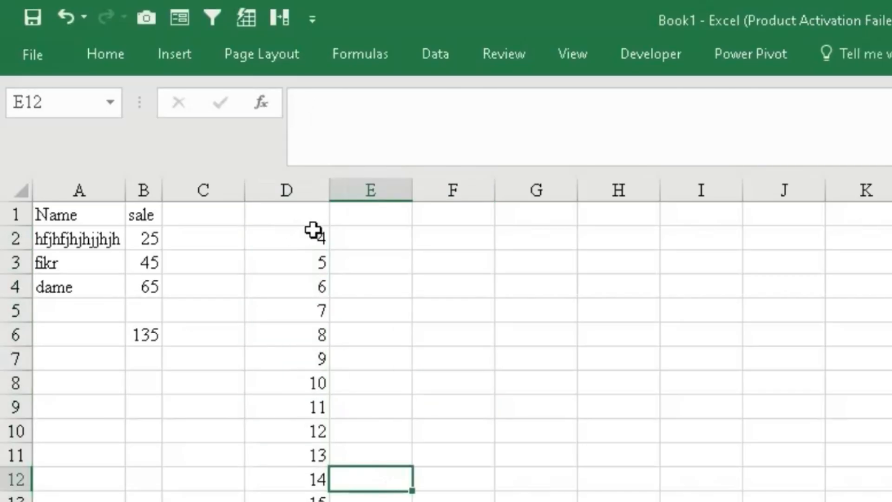
left_click_drag(310, 232, 302, 288)
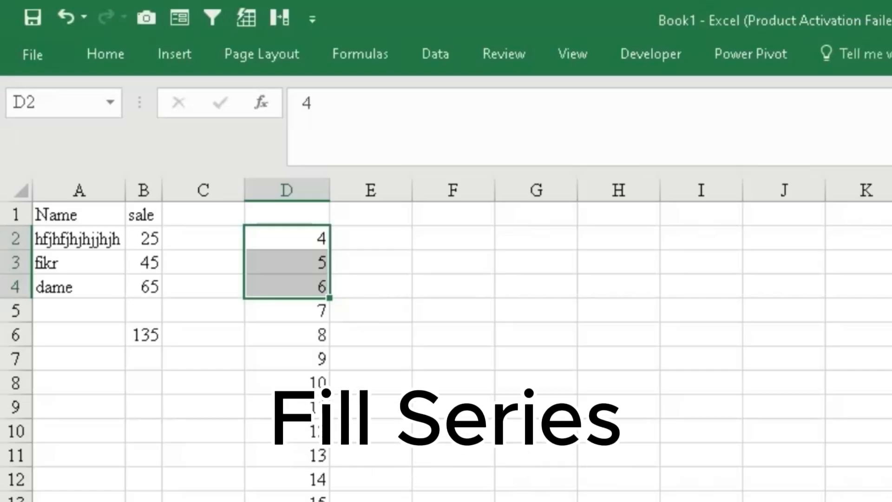
left_click(489, 472)
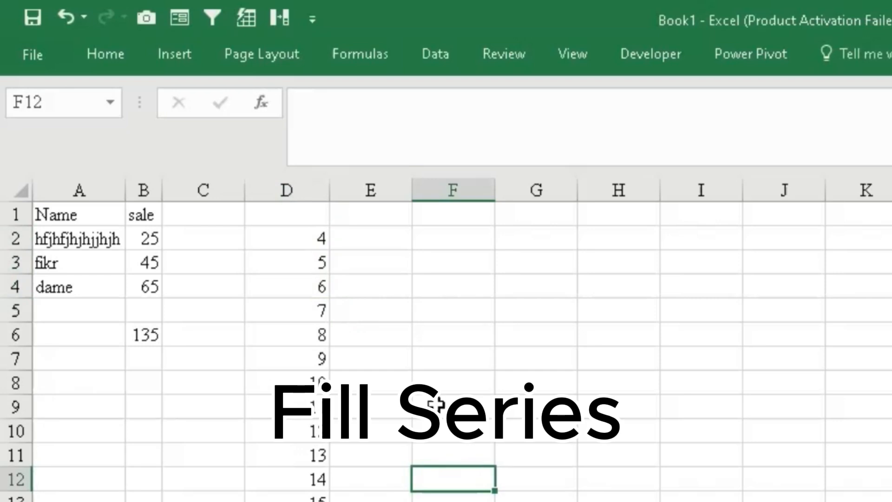
left_click(395, 236)
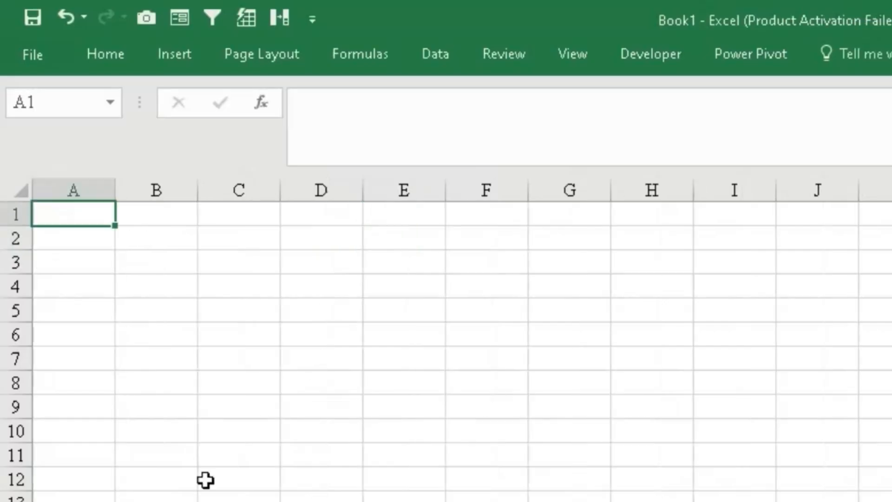
- Enter 1 in cell A1 of the blank sheet
left_click(105, 288)
left_click(81, 213)
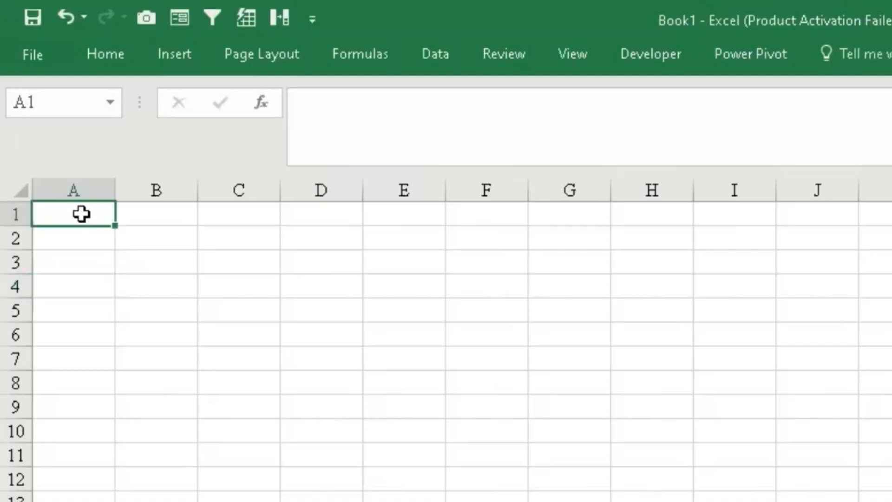
type("1")
key("Return")
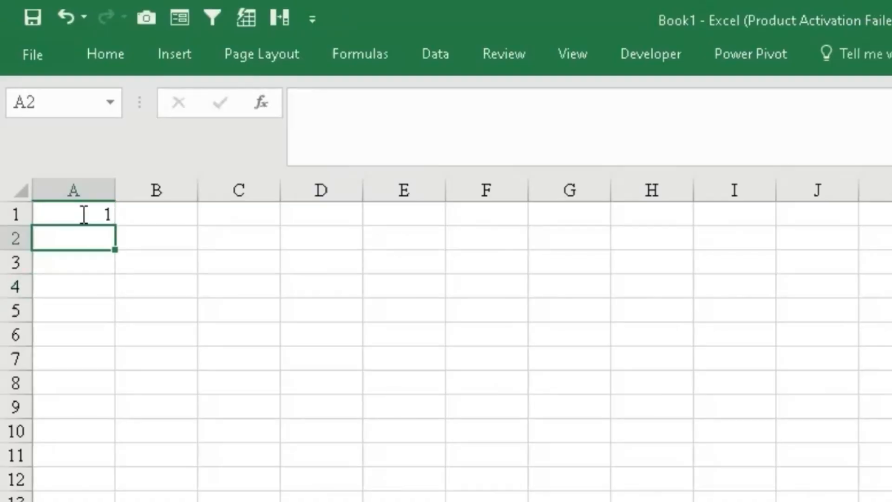
- Fill a linear series down the column from A1 with step value 1 and stop value 100
left_click(81, 213)
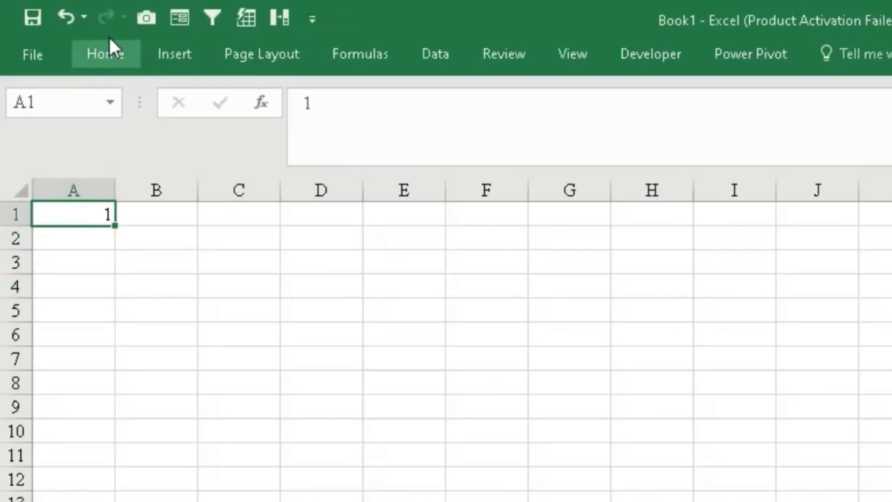
left_click(106, 53)
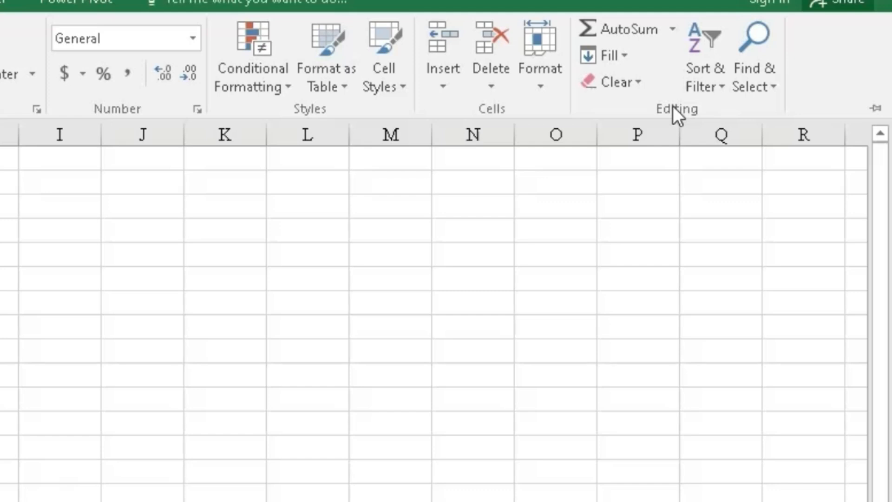
left_click(625, 60)
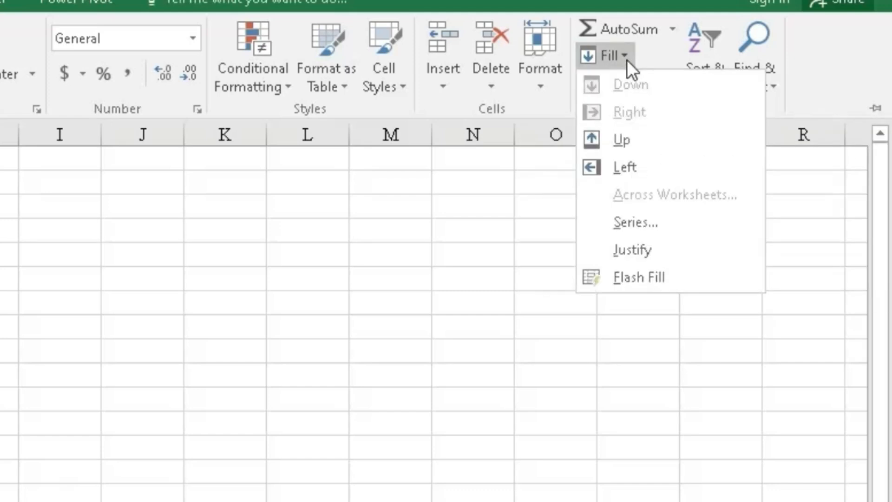
left_click(639, 222)
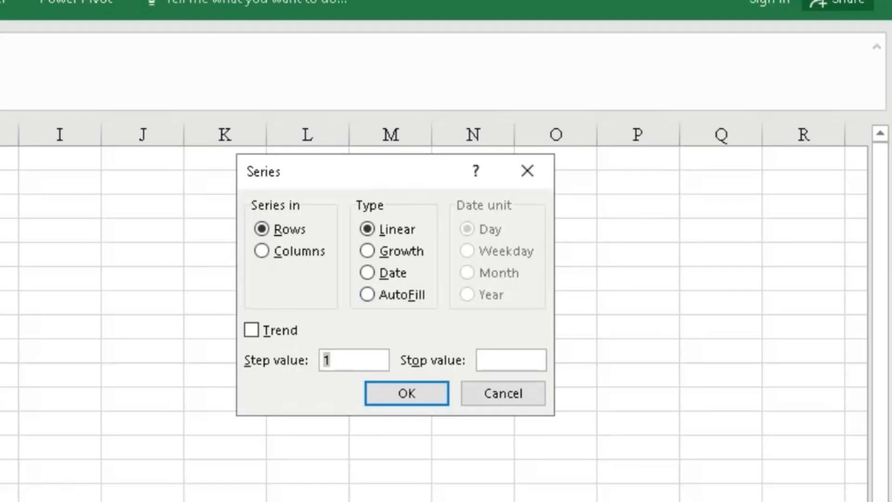
left_click(261, 250)
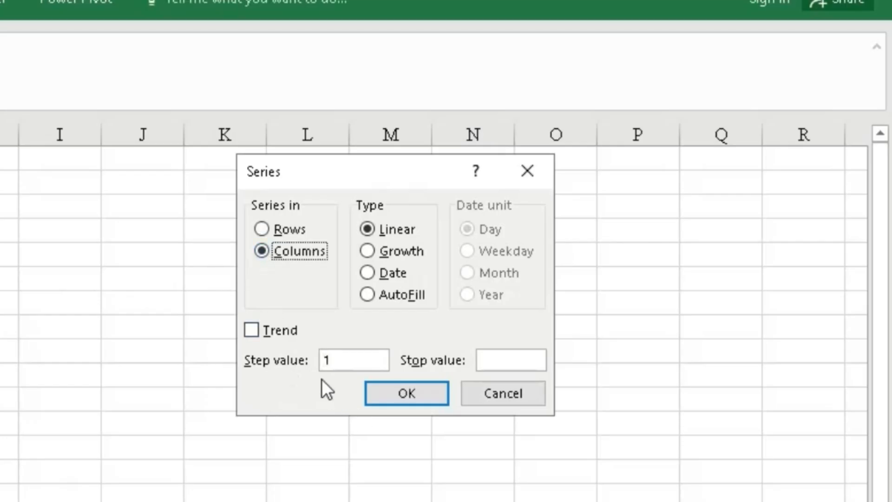
left_click(515, 358)
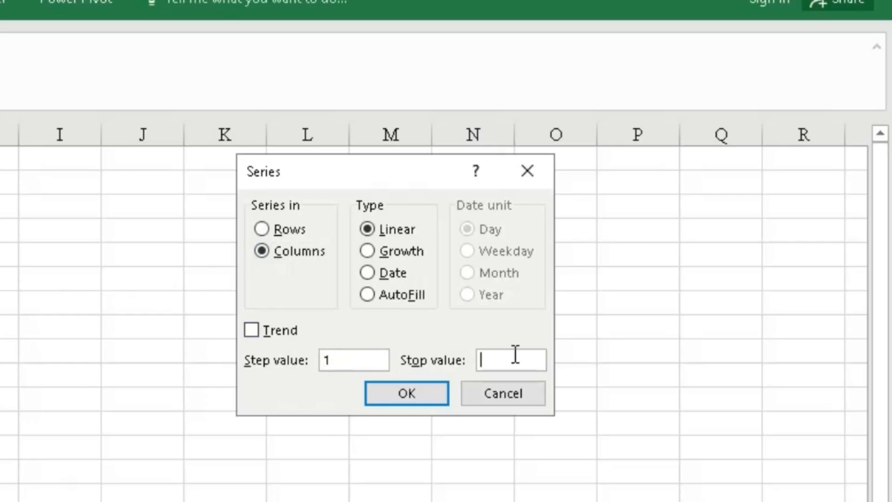
type("100")
left_click(600, 399)
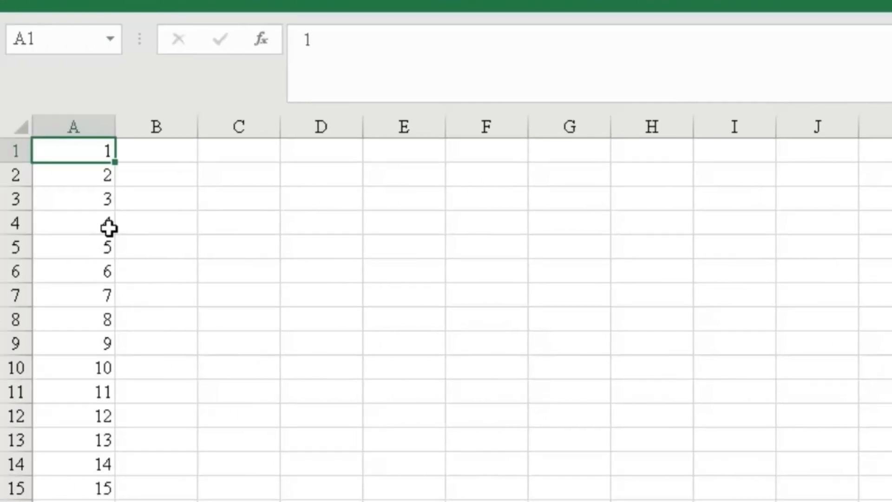
- Scroll through column A to review the filled number series
left_click(82, 179)
scroll(110, 325, "down", 20)
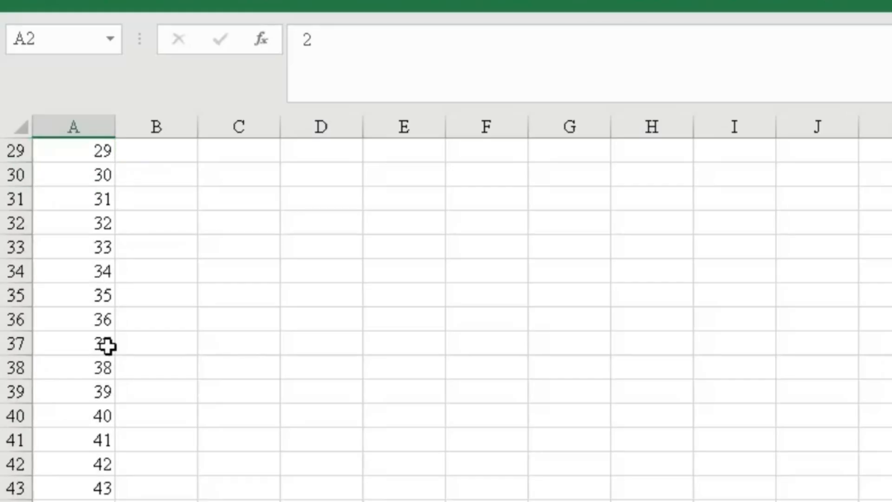
scroll(113, 344, "down", 20)
scroll(113, 344, "up", 20)
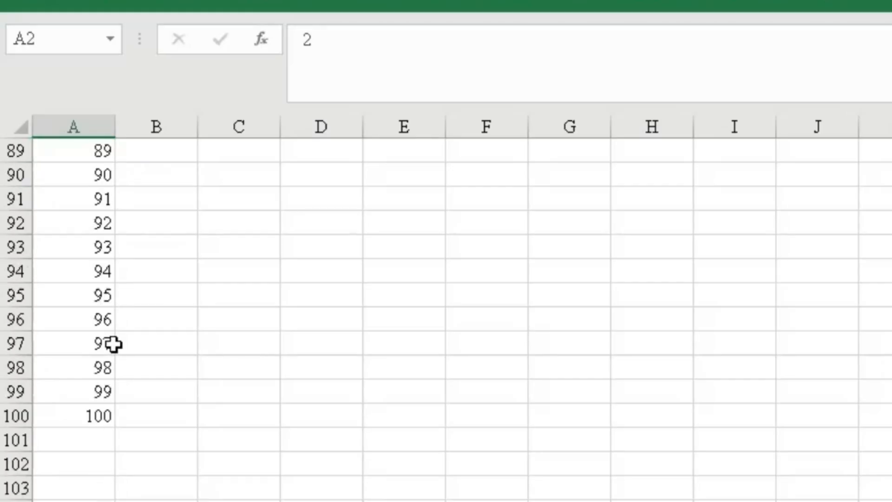
scroll(113, 344, "up", 14)
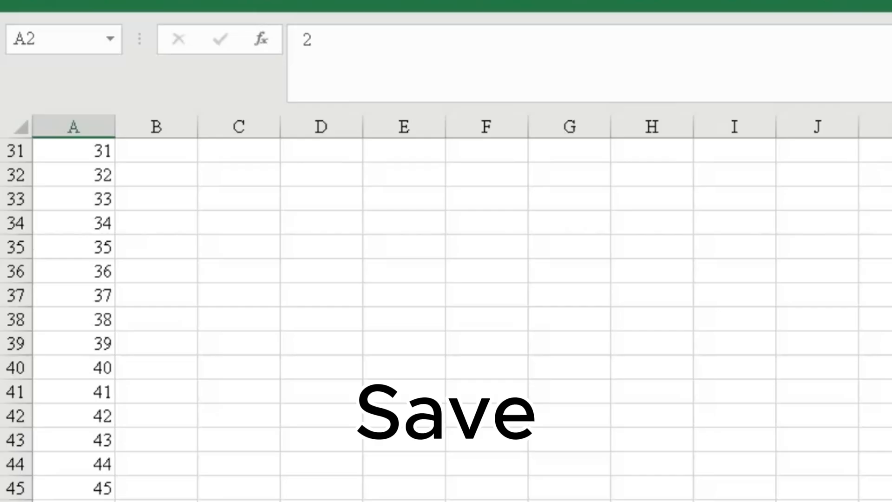
scroll(159, 474, "up", 10)
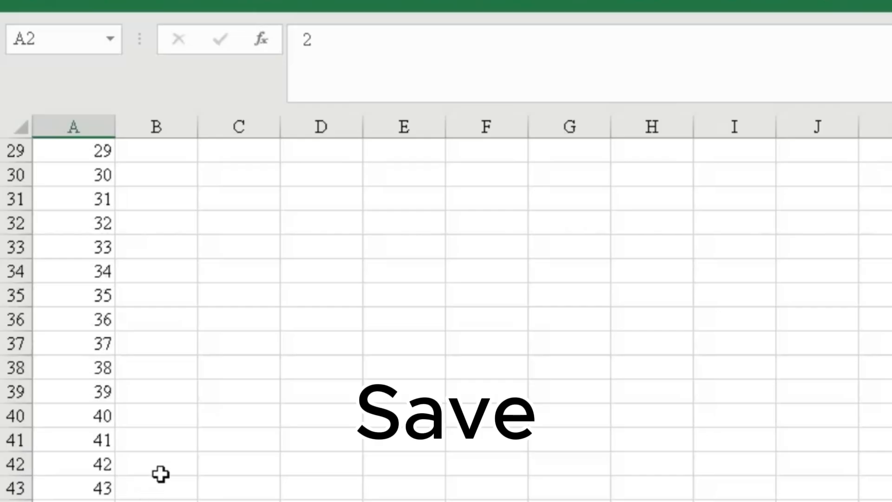
- Save the workbook through Save As to a browsed folder under the name Book12.xlsx, declining to replace the existing Book1.xlsx
left_click(219, 298)
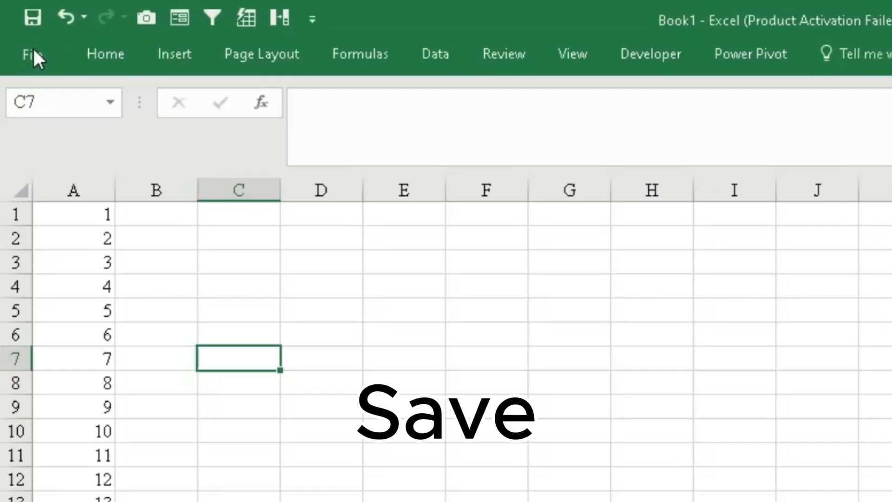
left_click(32, 54)
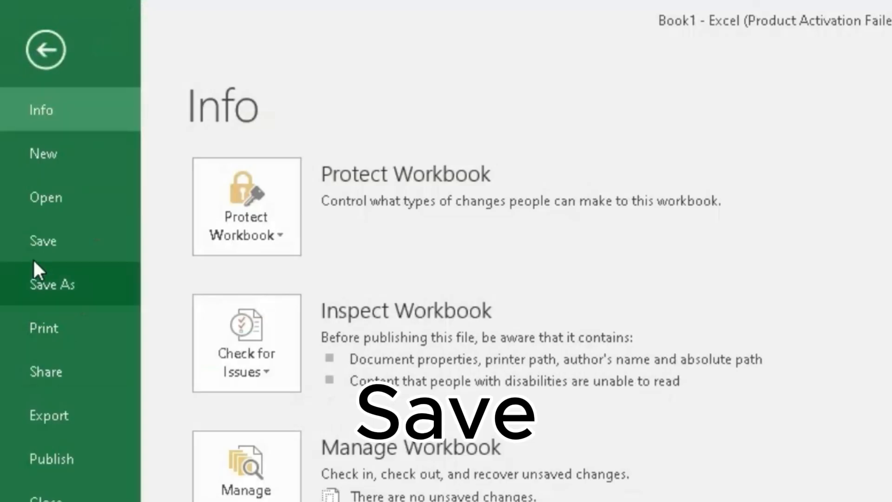
left_click(70, 279)
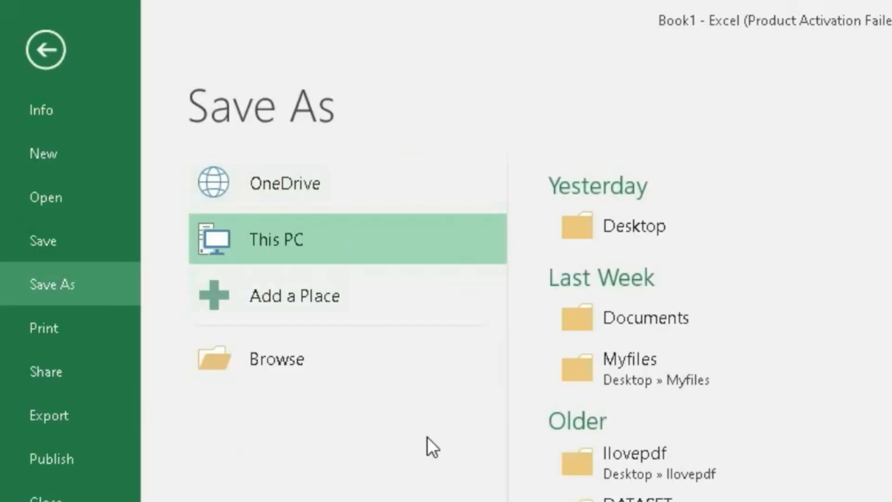
left_click(324, 364)
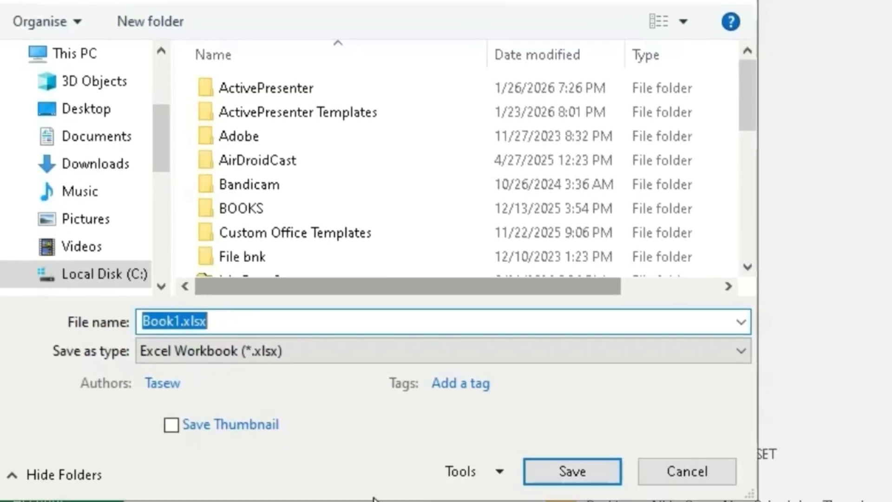
left_click(567, 472)
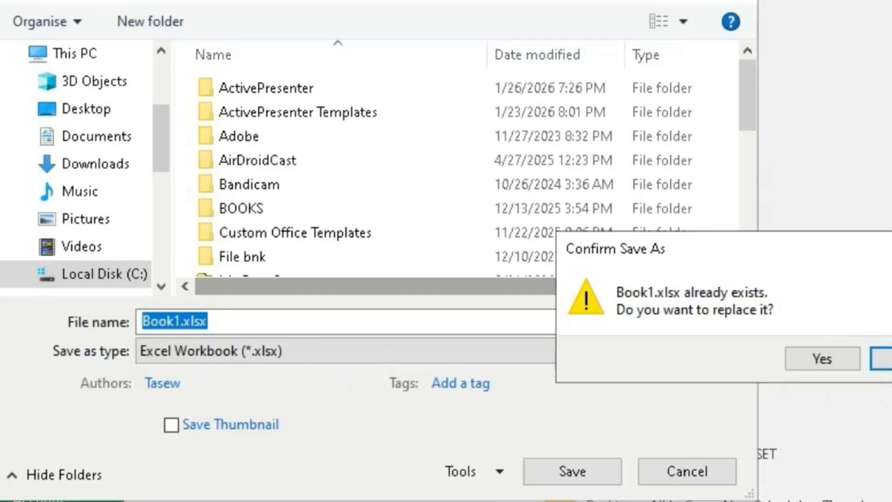
left_click(880, 358)
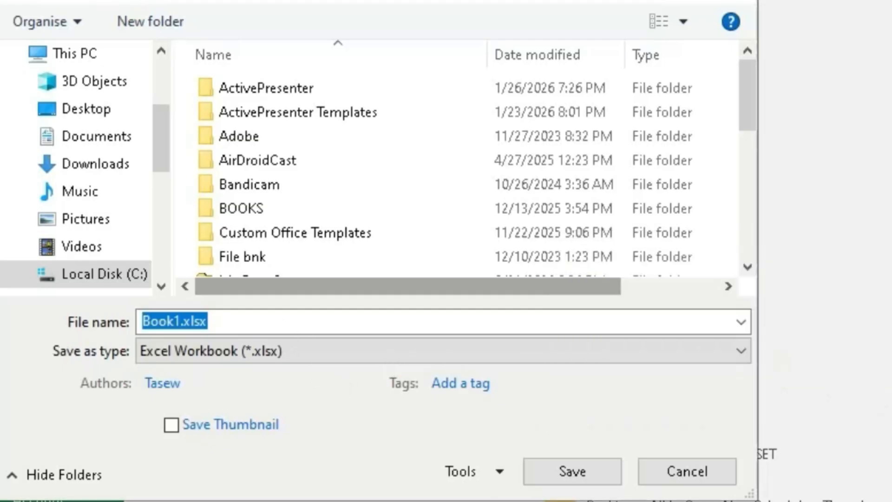
left_click(180, 330)
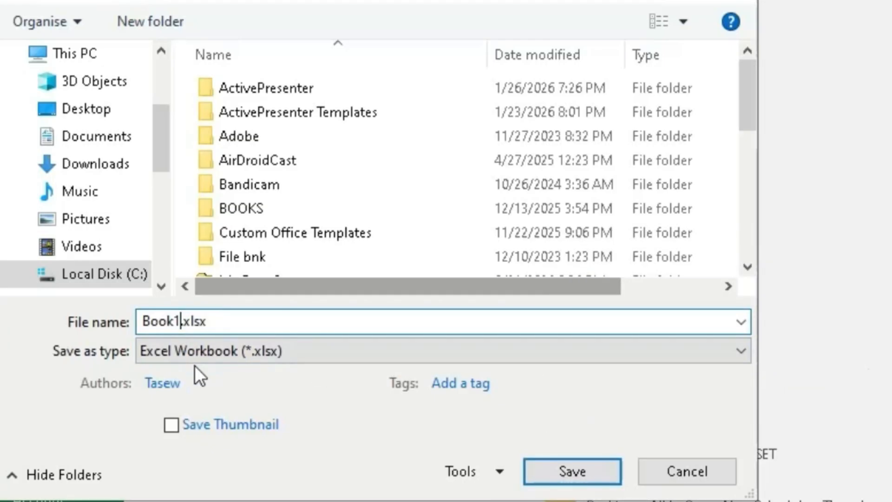
type("2")
left_click(576, 470)
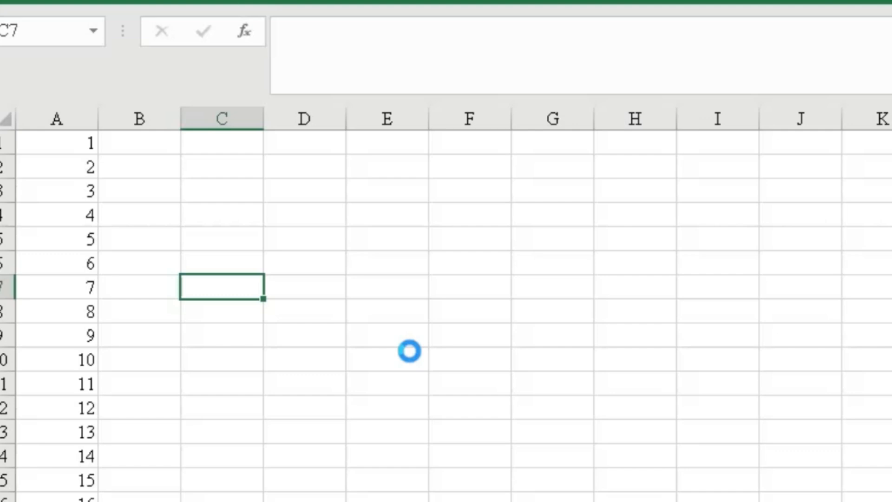
- Save the workbook again
key("ctrl+s")
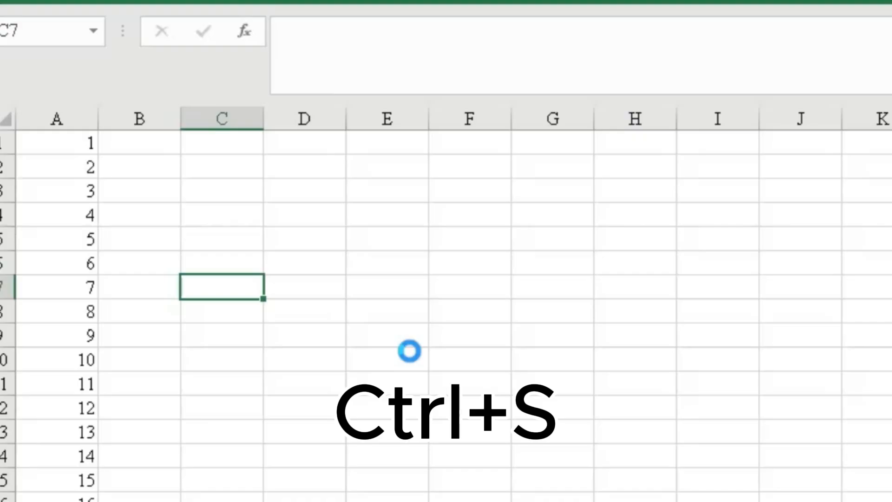
left_click(307, 353)
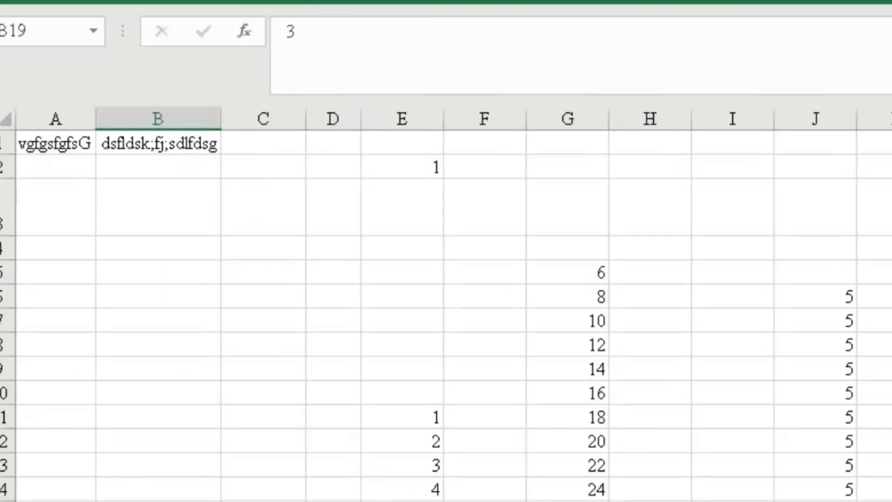
- Reduce the widths of columns B and A so their header text gets cut off
left_click_drag(221, 120, 170, 119)
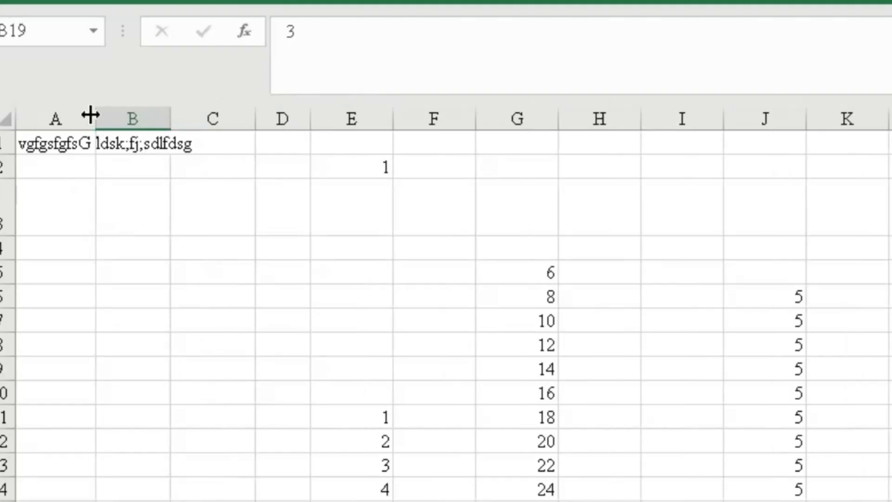
left_click_drag(96, 119, 72, 119)
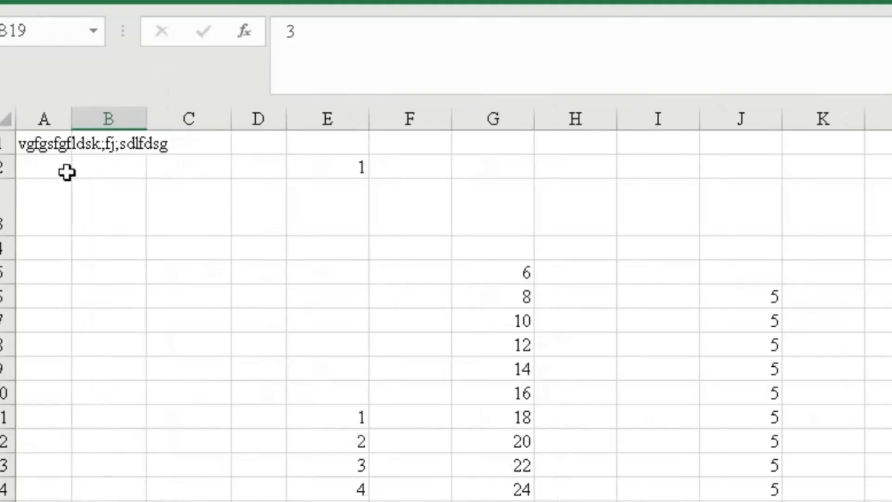
left_click(121, 147)
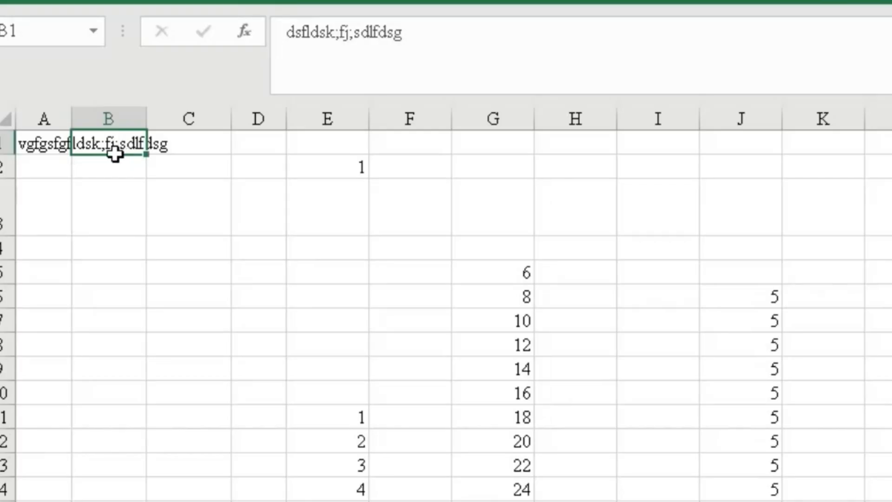
left_click(28, 213)
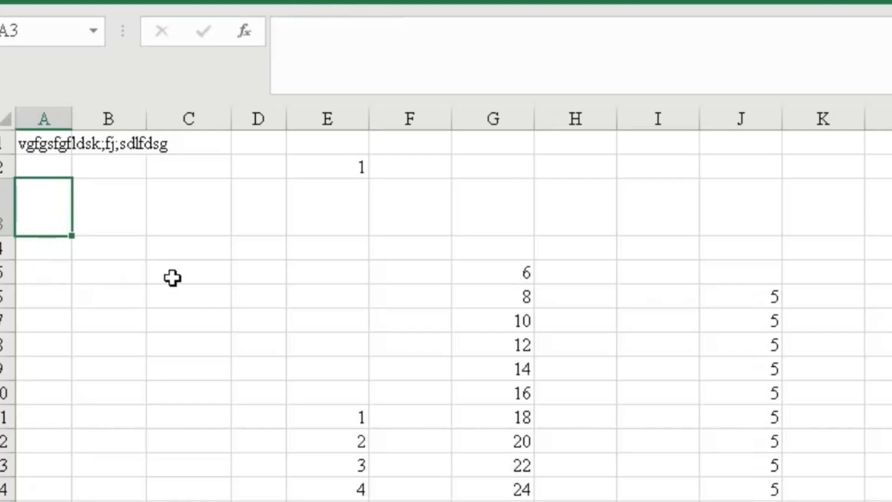
- Select the entire sheet and AutoFit all column widths and row heights
left_click(7, 119)
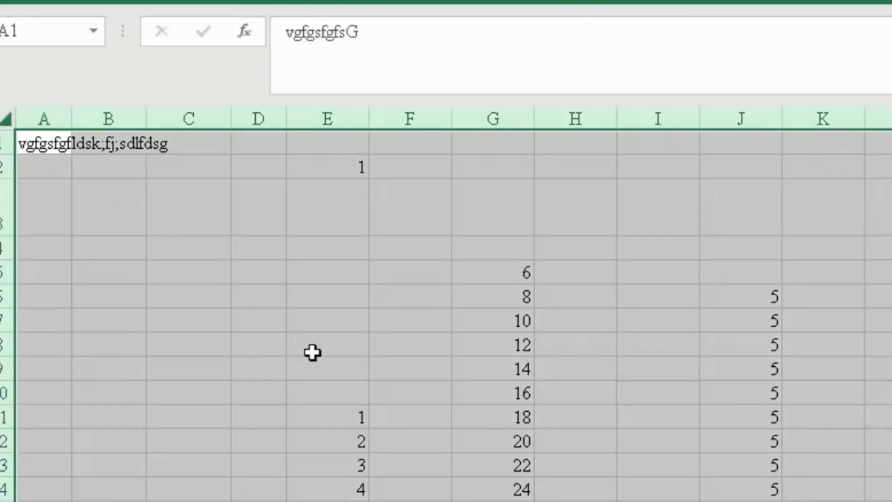
key("alt+h")
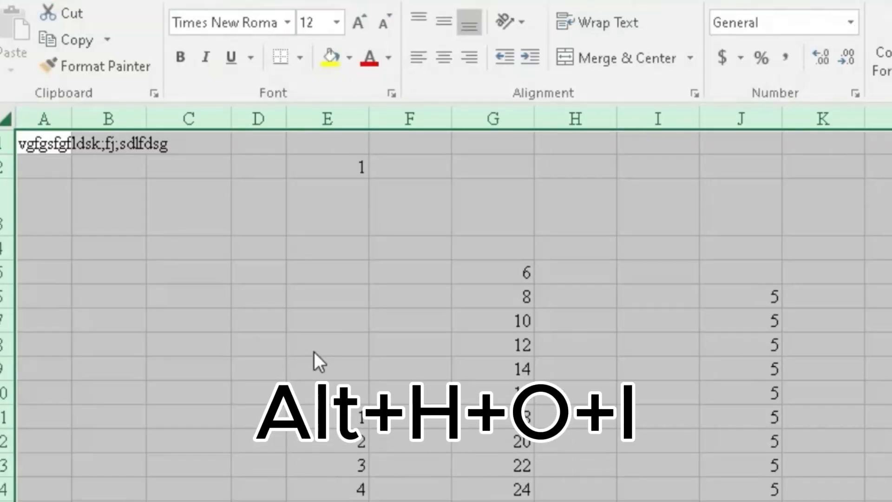
key("o")
key("i")
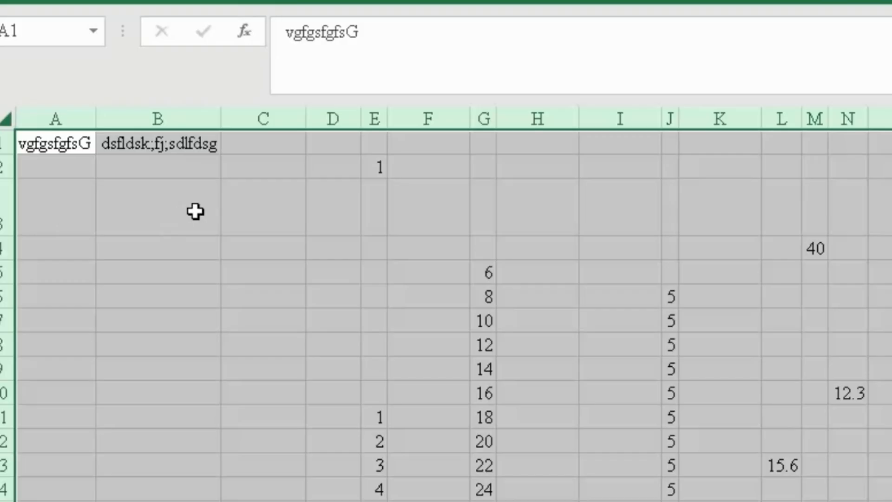
key("alt+h")
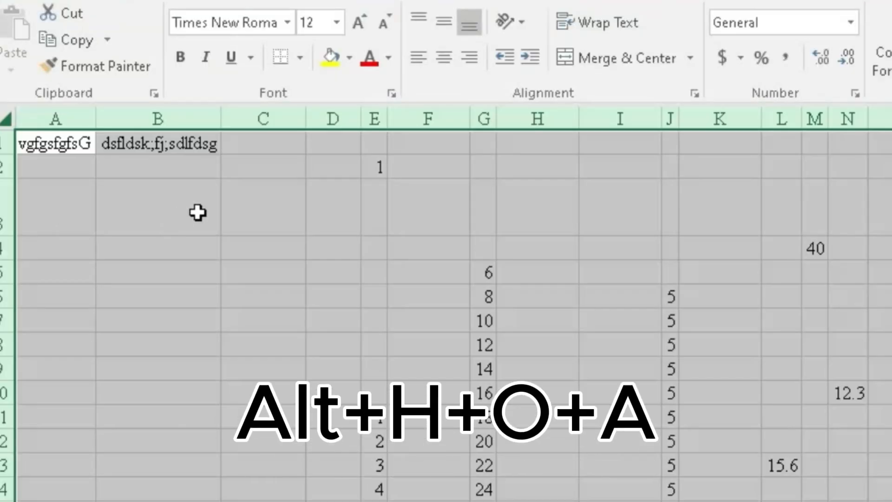
key("o")
key("a")
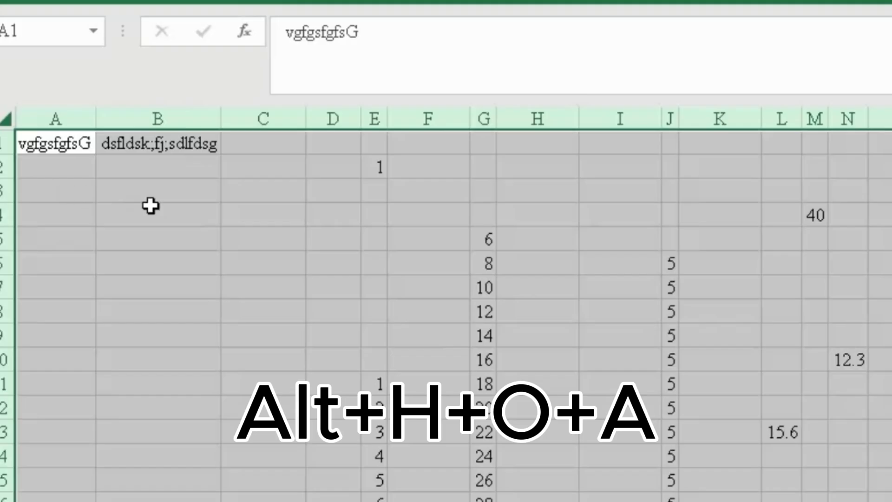